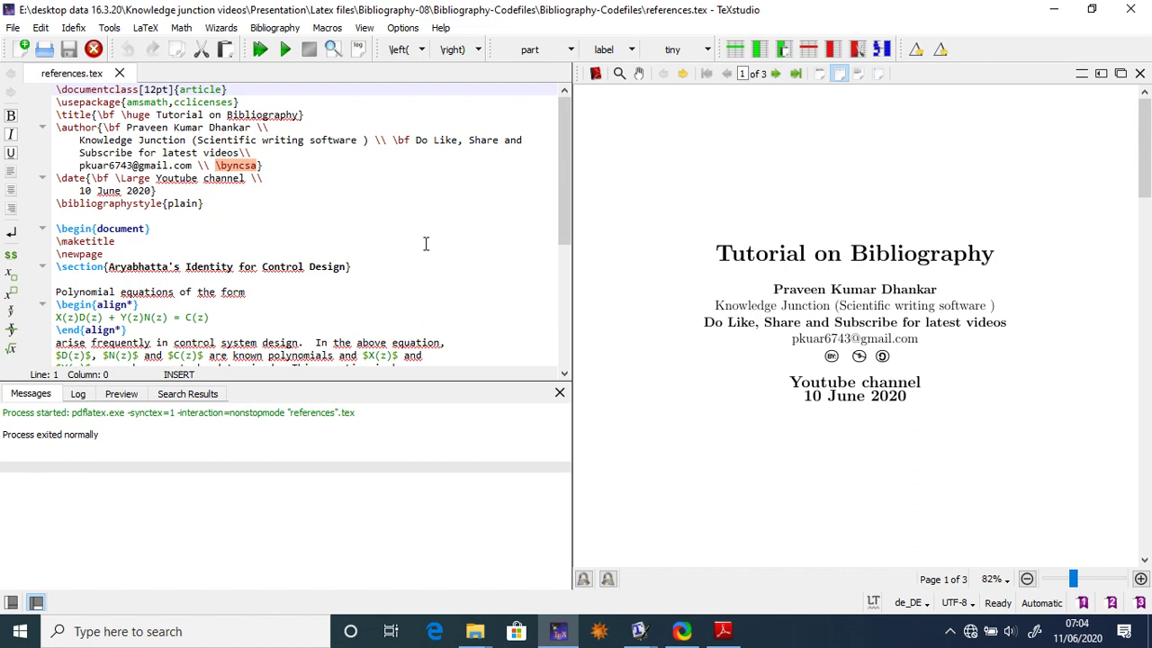
Examine the document preamble in references.tex and magnify the author and licence lines on the previewed title page
{"action": "mouse_move", "coordinate": [426, 244]}
{"action": "mouse_move", "coordinate": [102, 129]}
{"action": "left_click_drag", "start_coordinate": [825, 341], "coordinate": [830, 344]}
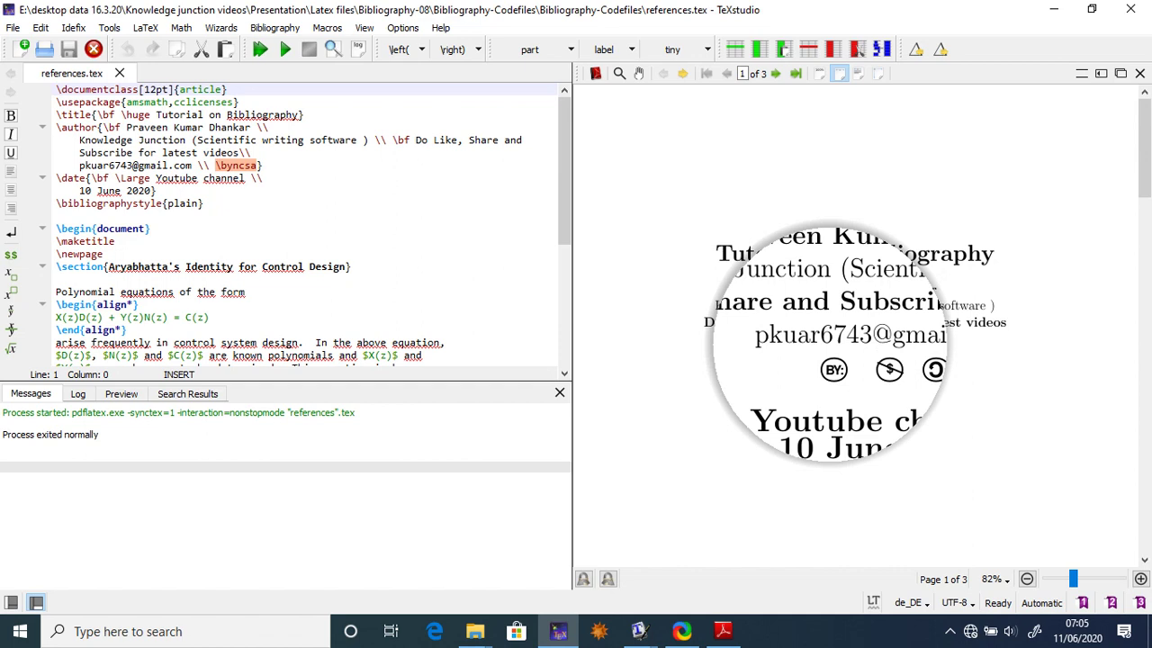
{"action": "left_click_drag", "start_coordinate": [829, 344], "coordinate": [878, 344]}
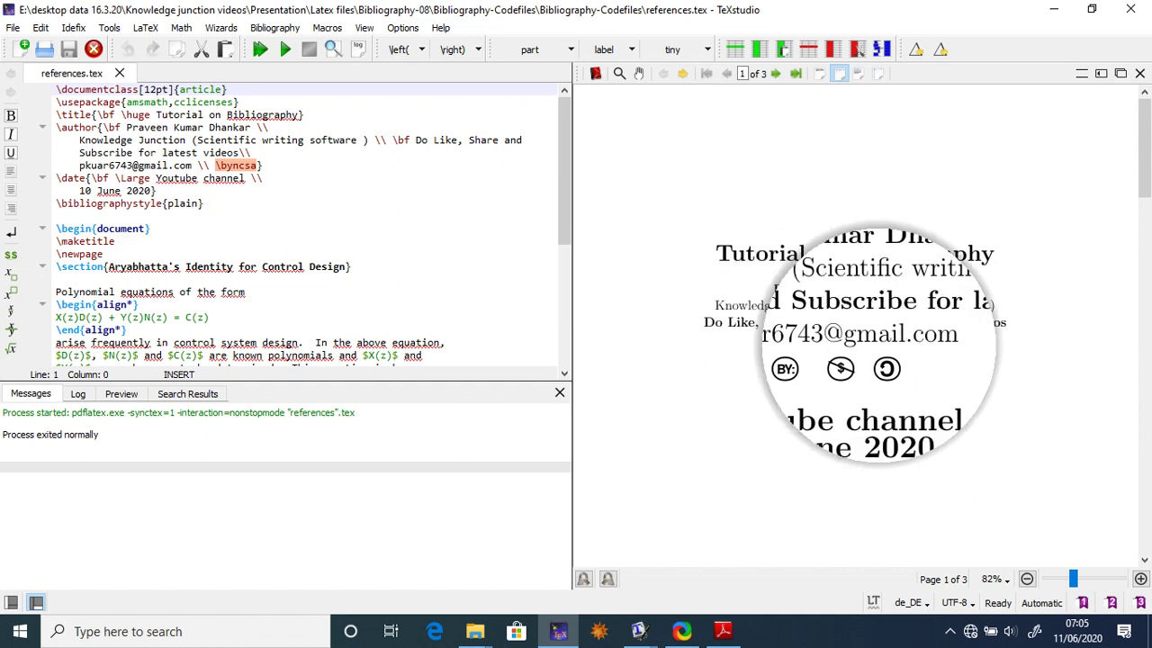
{"action": "left_click_drag", "start_coordinate": [878, 343], "coordinate": [879, 343]}
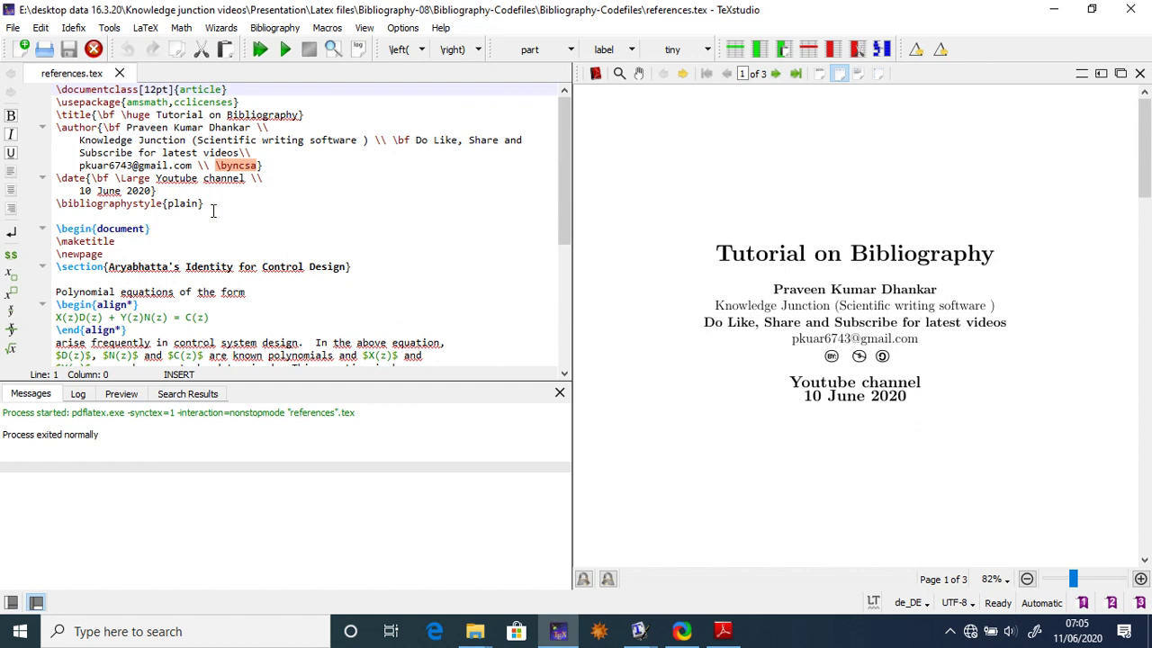
Compare the \cite commands in the "Aryabhatta's Identity for Control Design" section with the numbered citations in the PDF preview
{"action": "left_click_drag", "start_coordinate": [565, 214], "coordinate": [568, 261]}
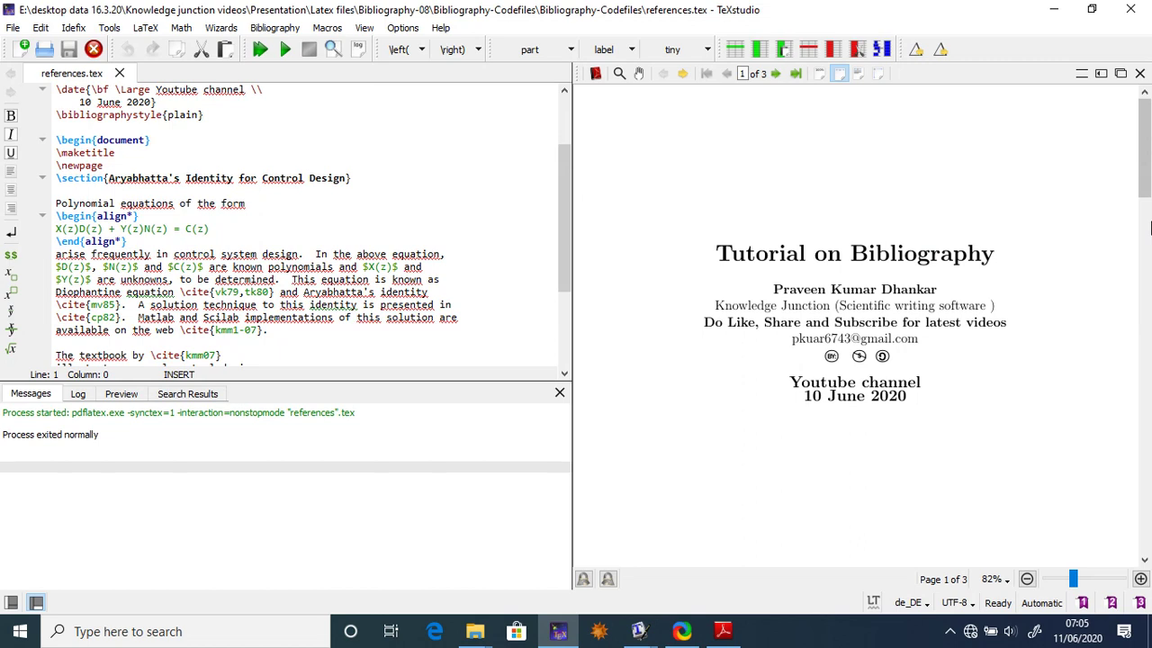
{"action": "left_click", "coordinate": [1144, 227]}
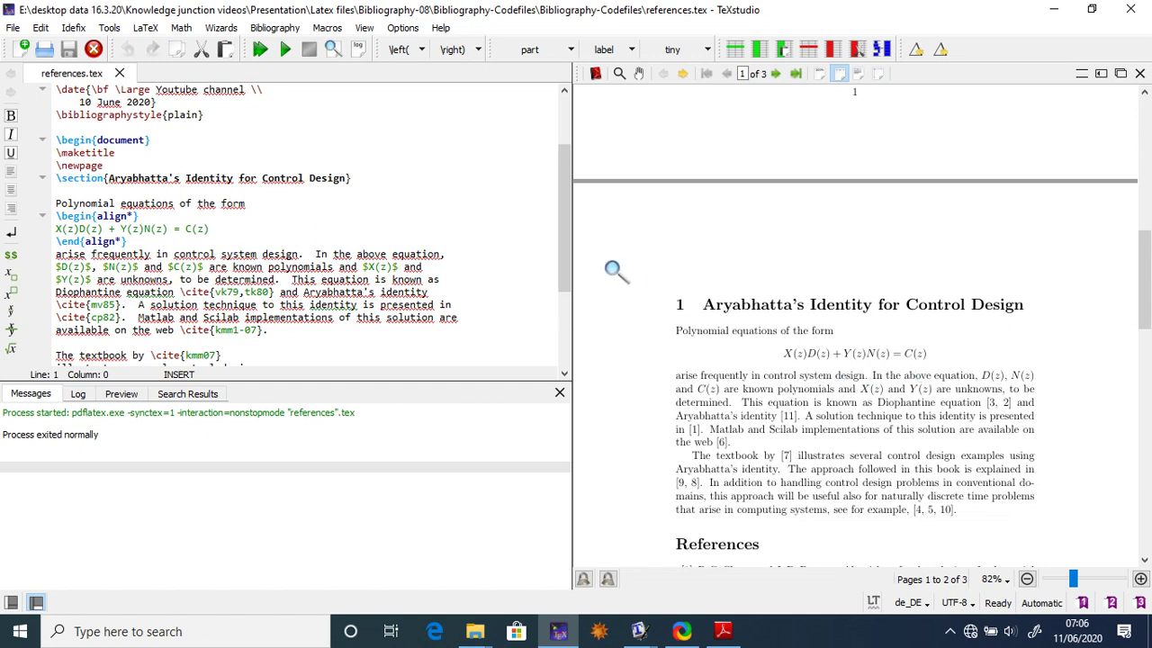
{"action": "scroll", "coordinate": [568, 274], "scroll_direction": "down", "scroll_amount": 2}
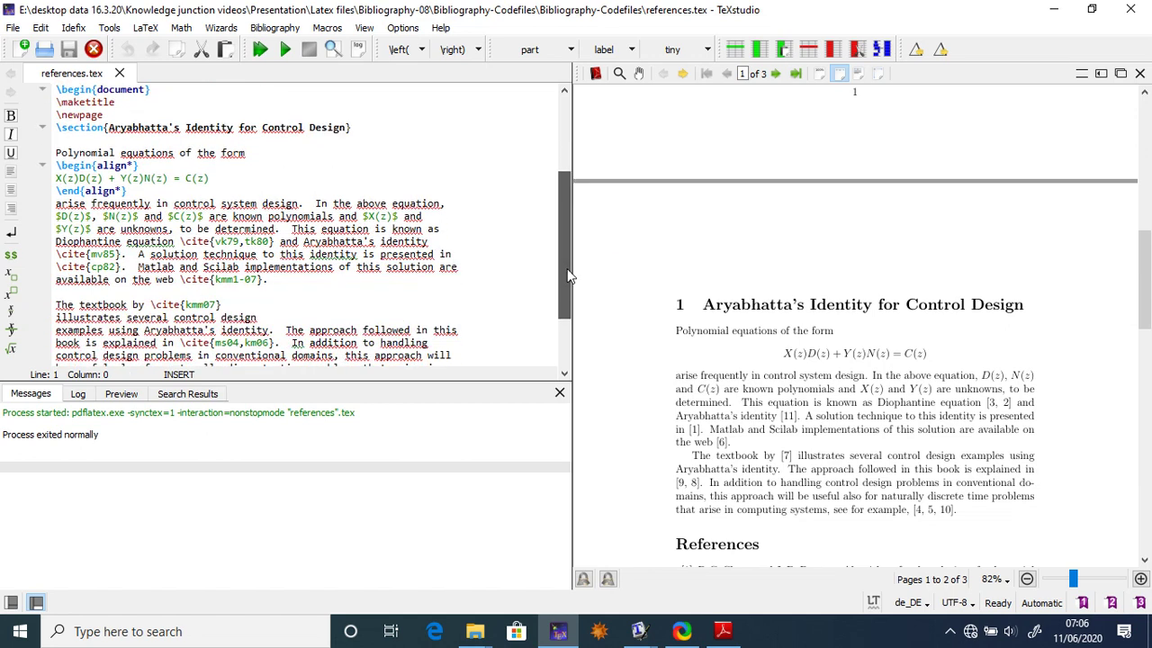
{"action": "scroll", "coordinate": [568, 274], "scroll_direction": "down", "scroll_amount": 1}
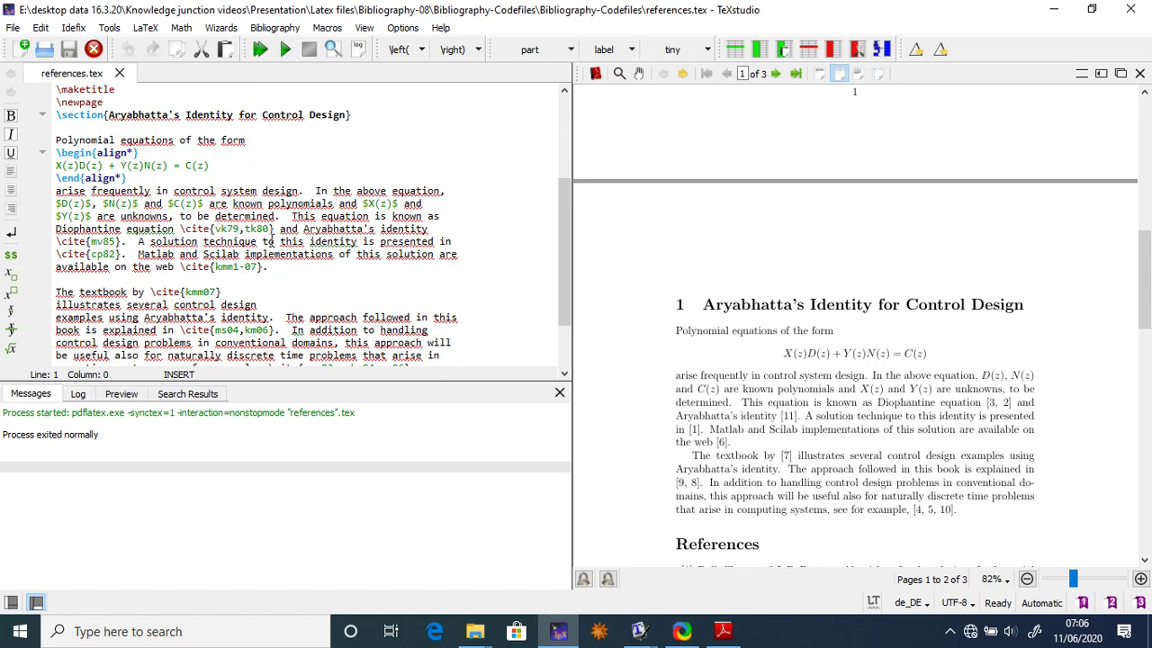
{"action": "left_click", "coordinate": [783, 430]}
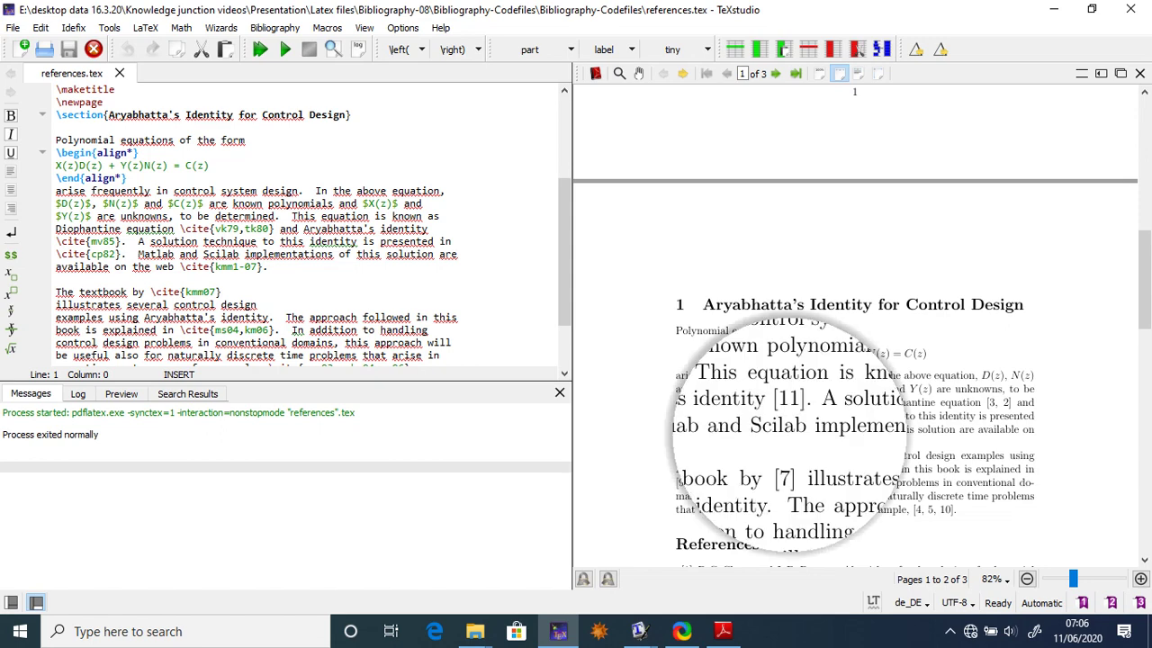
{"action": "left_click_drag", "start_coordinate": [790, 433], "coordinate": [754, 405]}
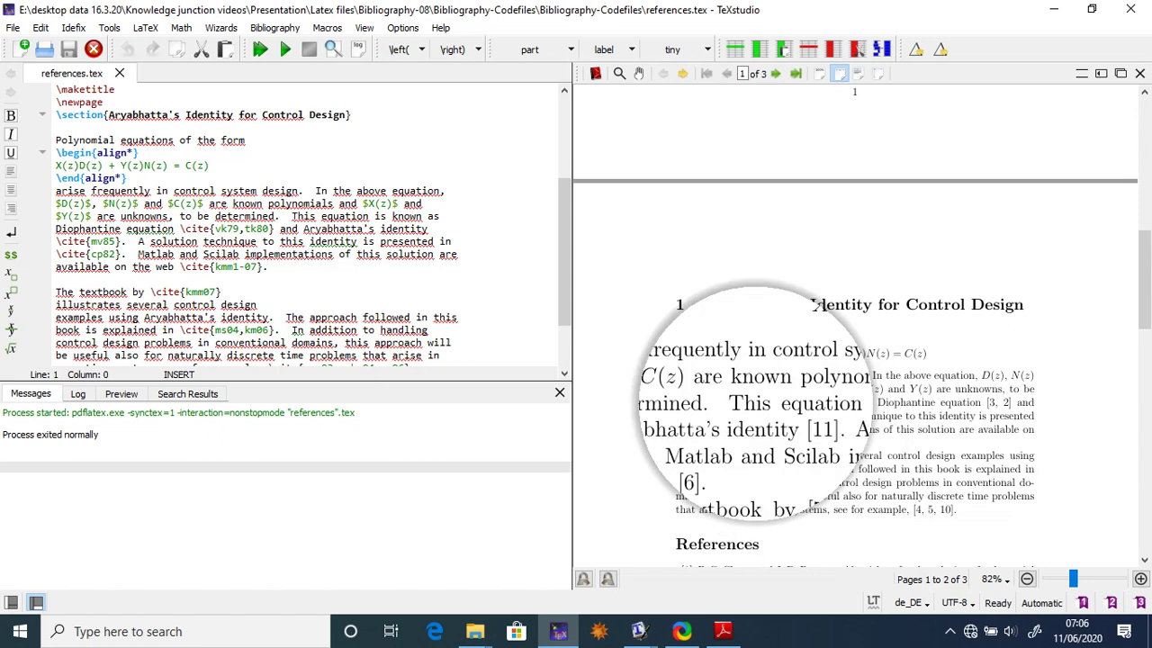
{"action": "left_click_drag", "start_coordinate": [754, 402], "coordinate": [754, 402]}
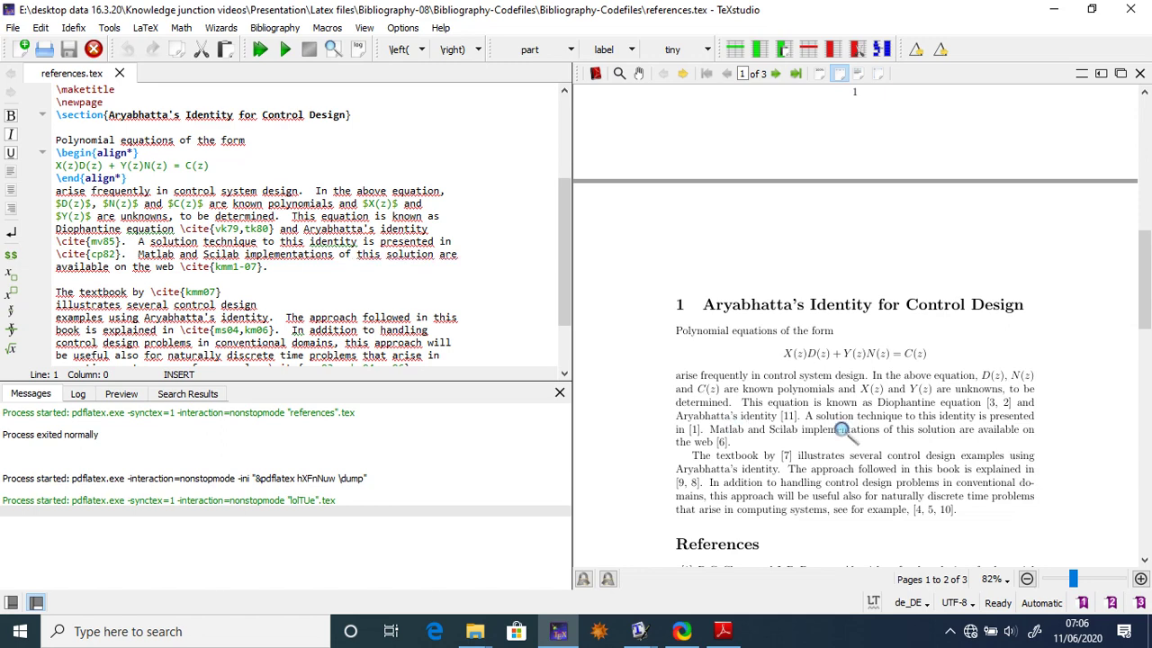
{"action": "left_click_drag", "start_coordinate": [841, 431], "coordinate": [990, 421]}
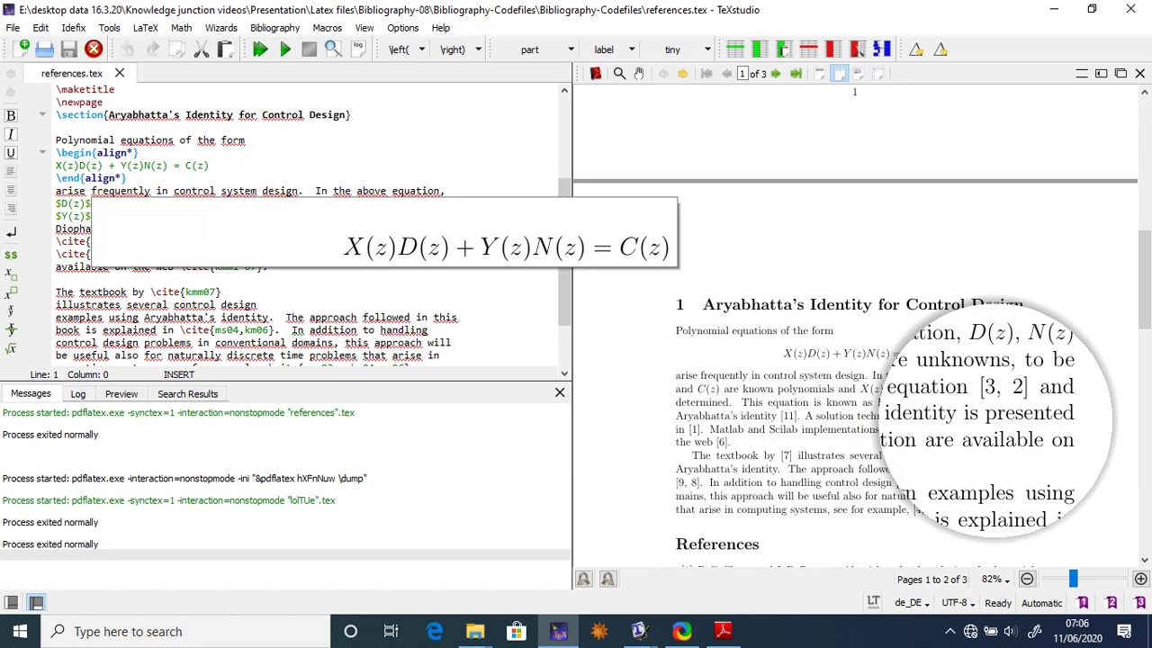
{"action": "left_click_drag", "start_coordinate": [996, 421], "coordinate": [996, 421]}
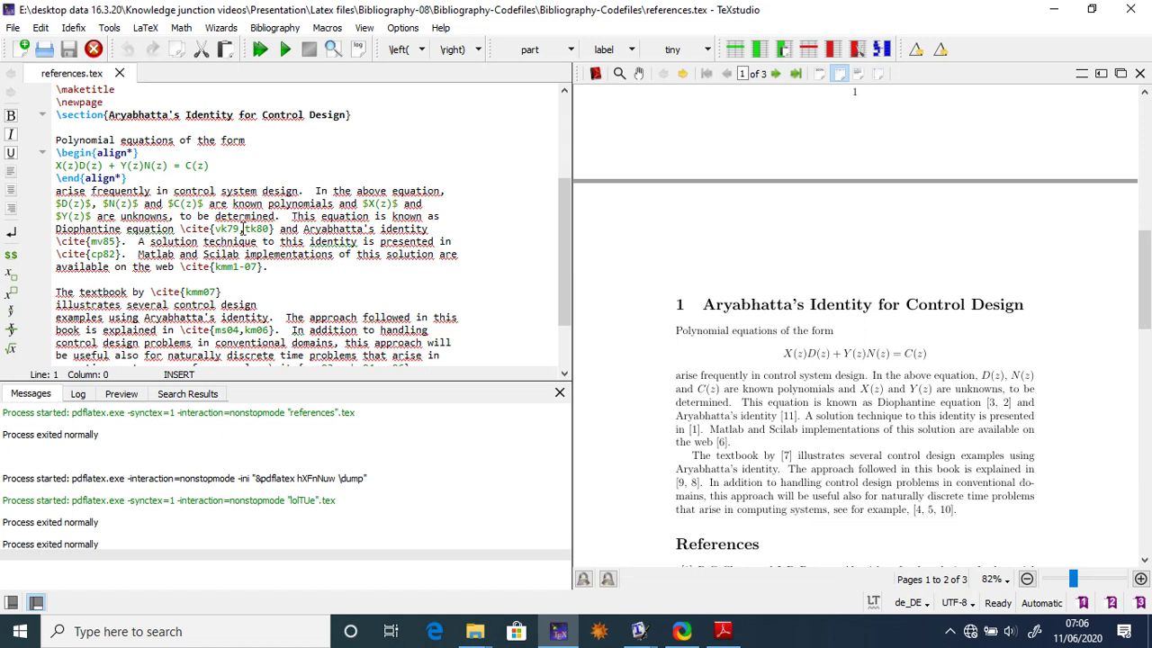
Inspect the reference details behind the cite keys tk80, mv85 and kmm1-07, and review the \bibliography{ref} line
{"action": "left_click_drag", "start_coordinate": [242, 228], "coordinate": [272, 228]}
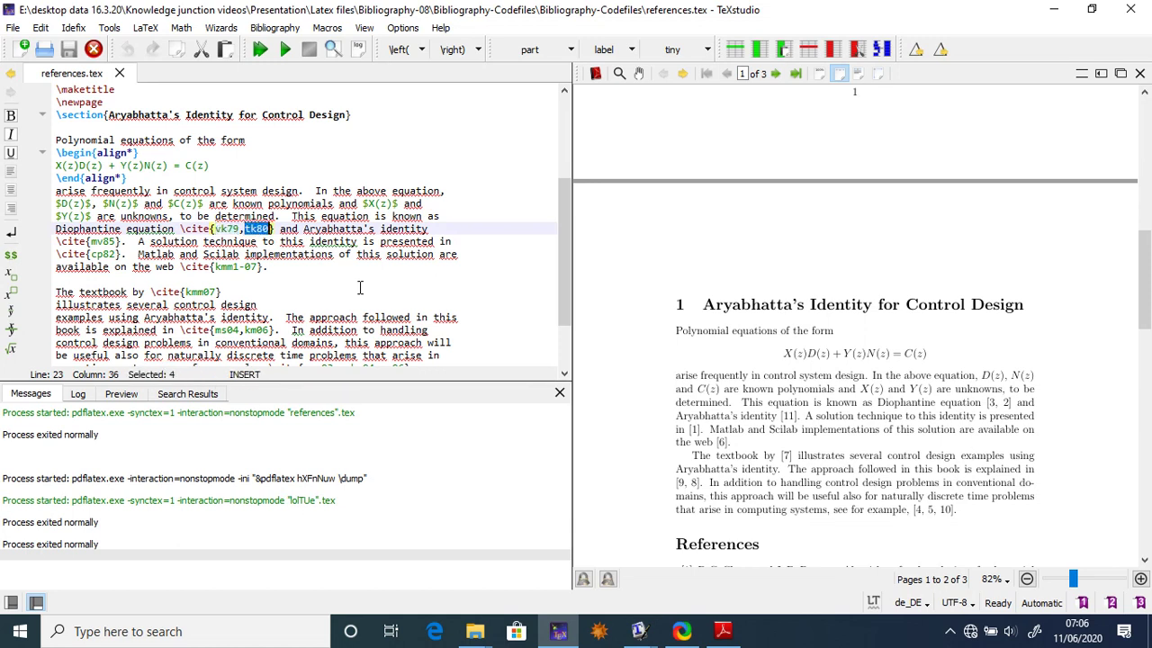
{"action": "mouse_move", "coordinate": [106, 250]}
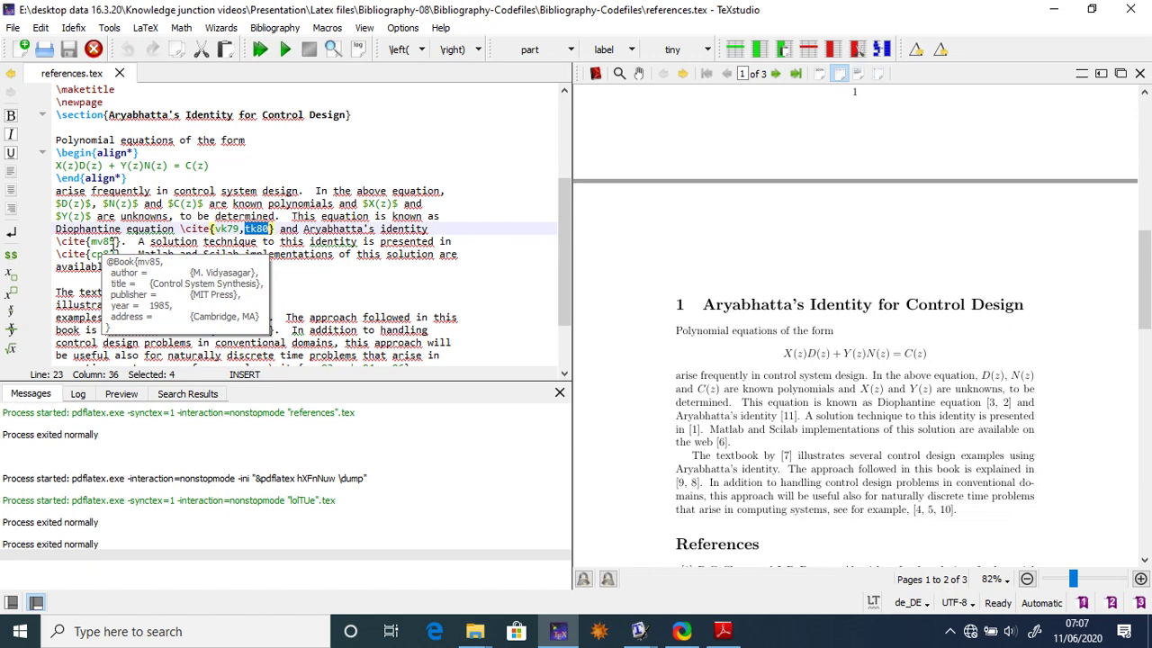
{"action": "left_click", "coordinate": [306, 254]}
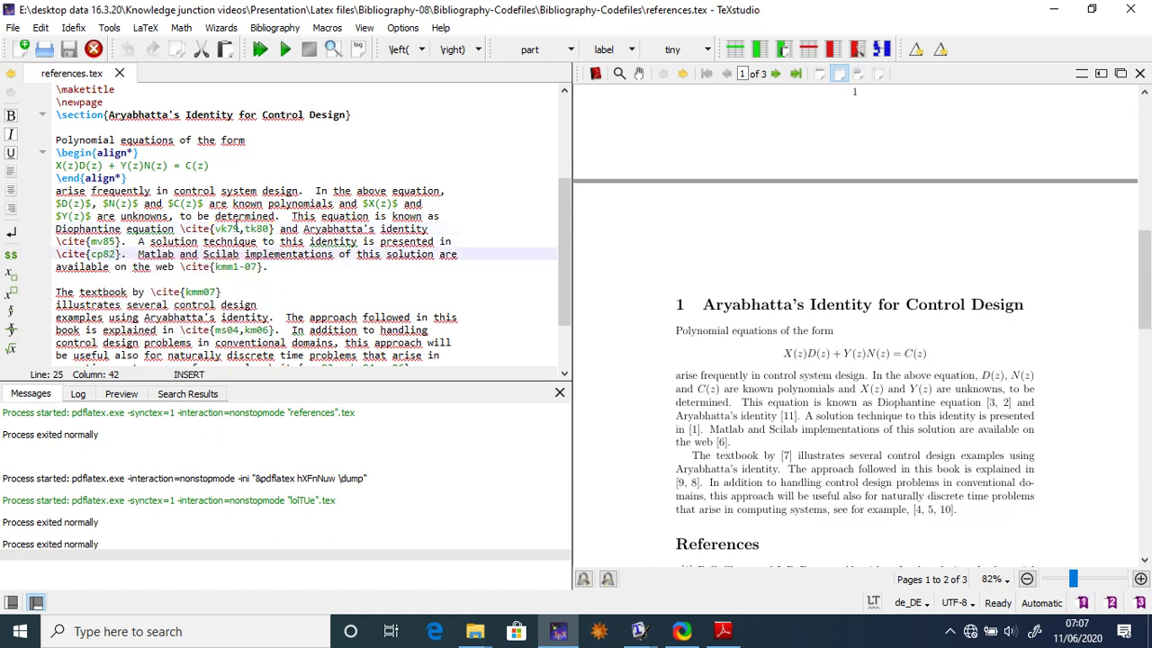
{"action": "mouse_move", "coordinate": [235, 229]}
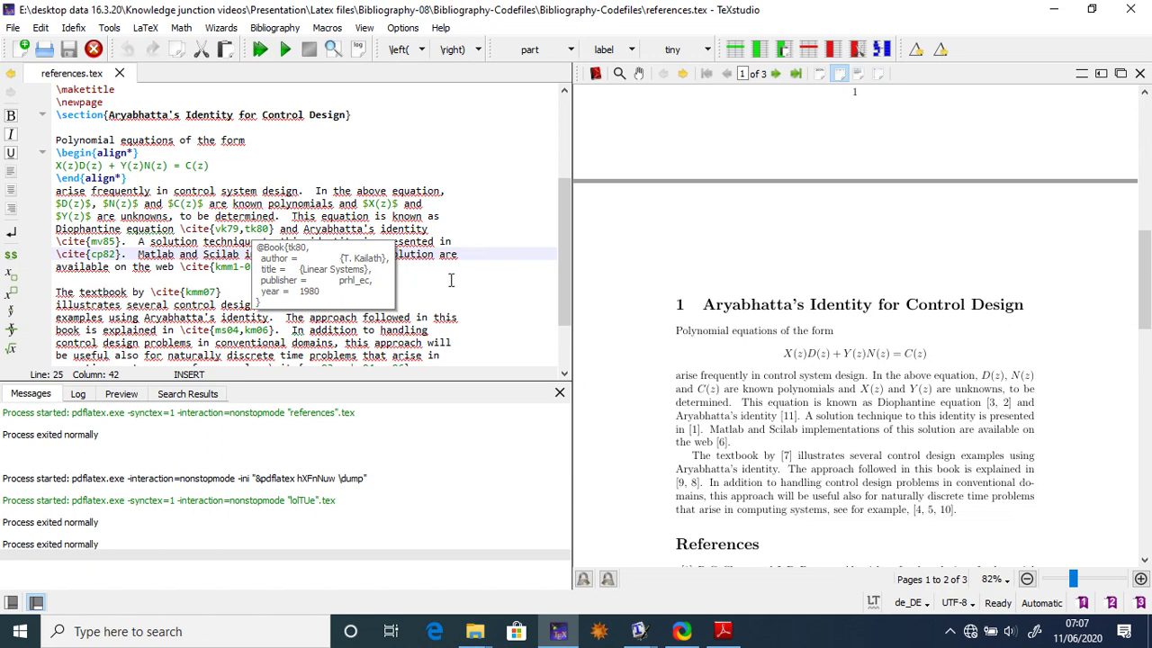
{"action": "mouse_move", "coordinate": [238, 267]}
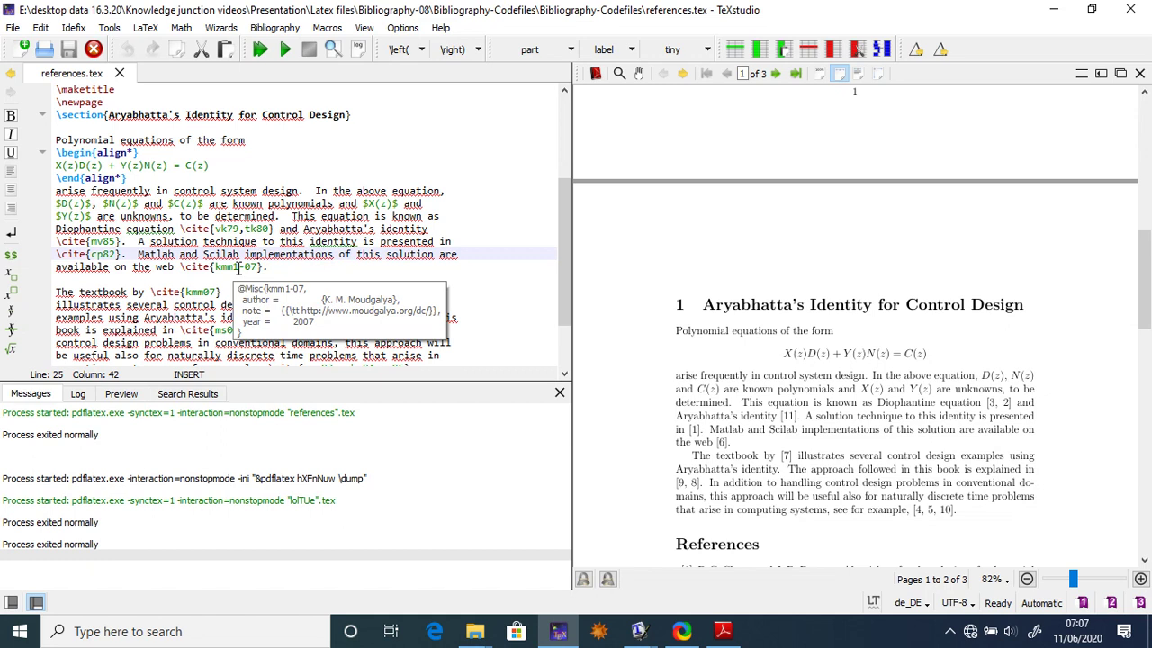
{"action": "left_click", "coordinate": [302, 266]}
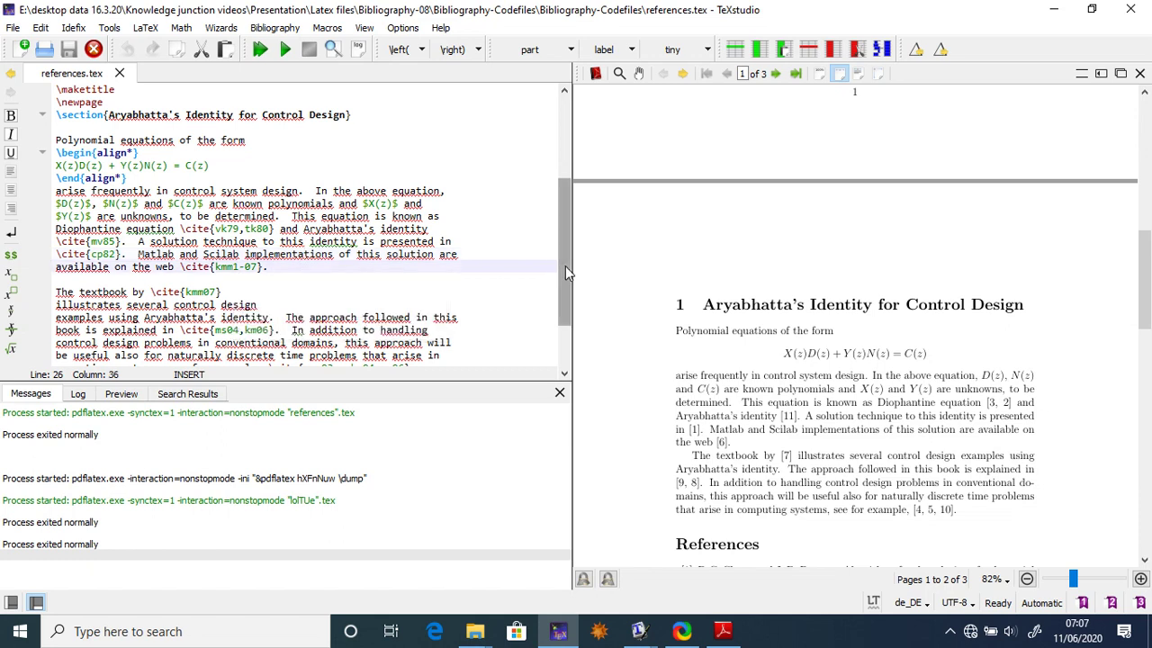
{"action": "left_click_drag", "start_coordinate": [566, 265], "coordinate": [565, 312]}
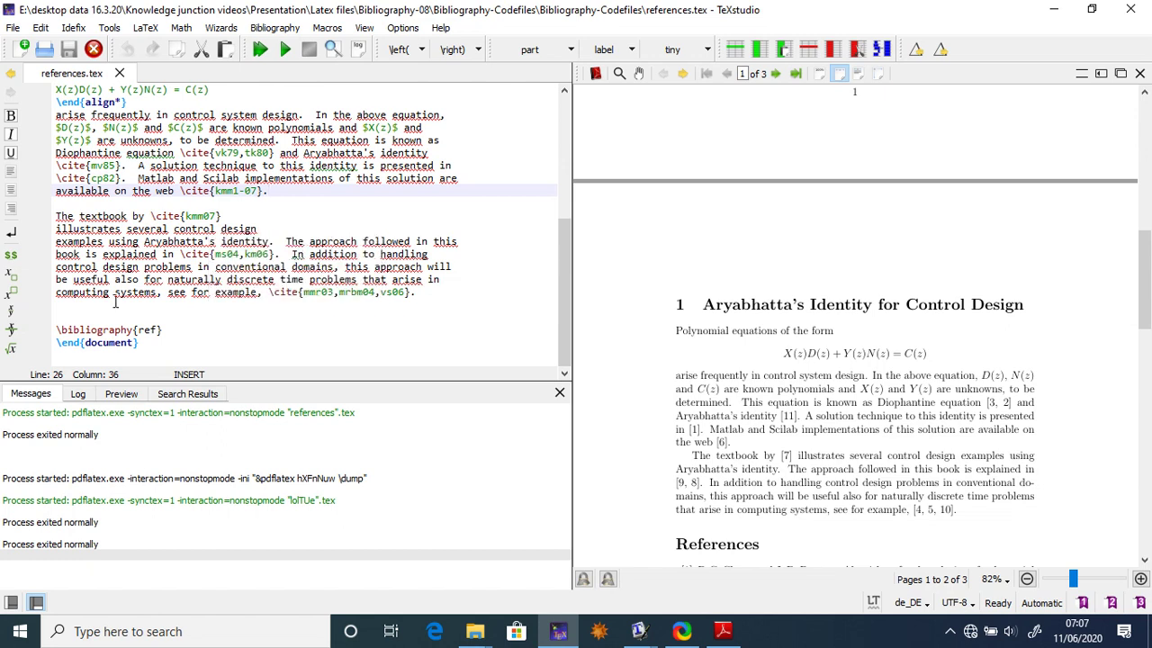
{"action": "left_click", "coordinate": [236, 309]}
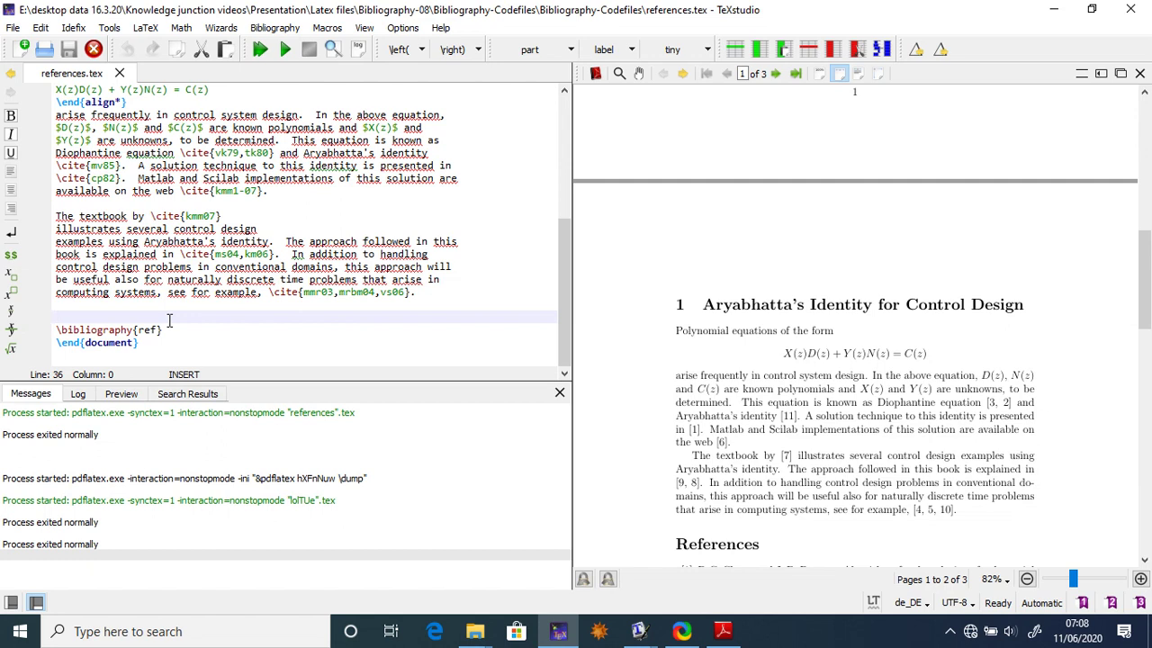
Switch to ref.bib in TeXworks and read through its string definitions and bibliography entries
{"action": "mouse_move", "coordinate": [640, 635]}
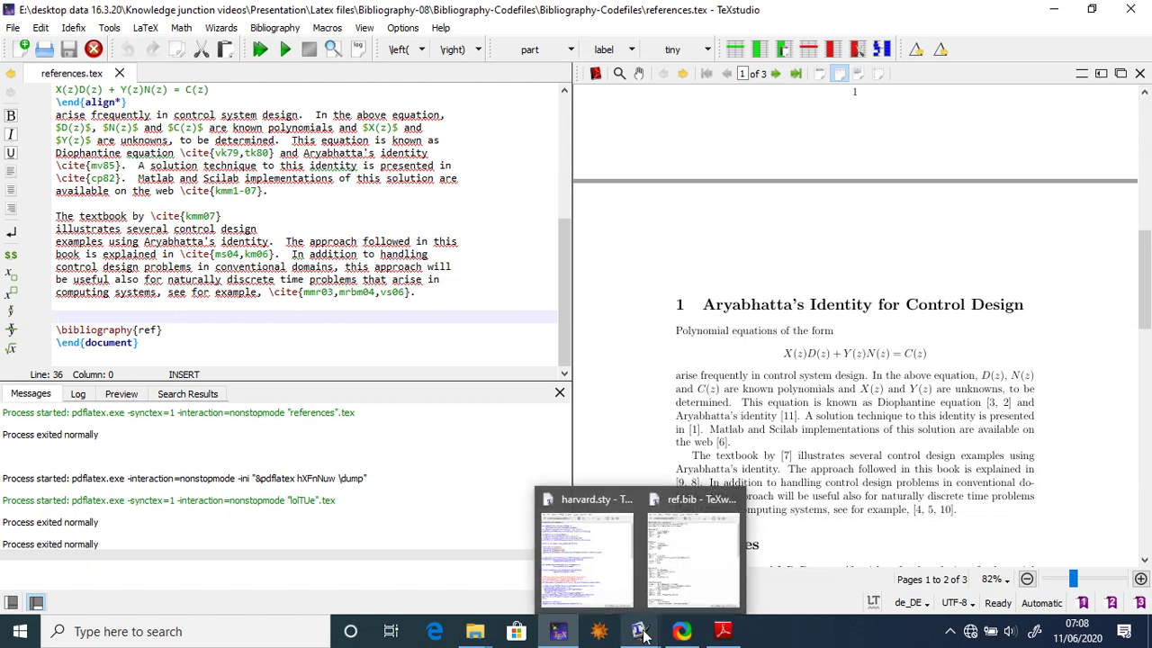
{"action": "left_click", "coordinate": [698, 540]}
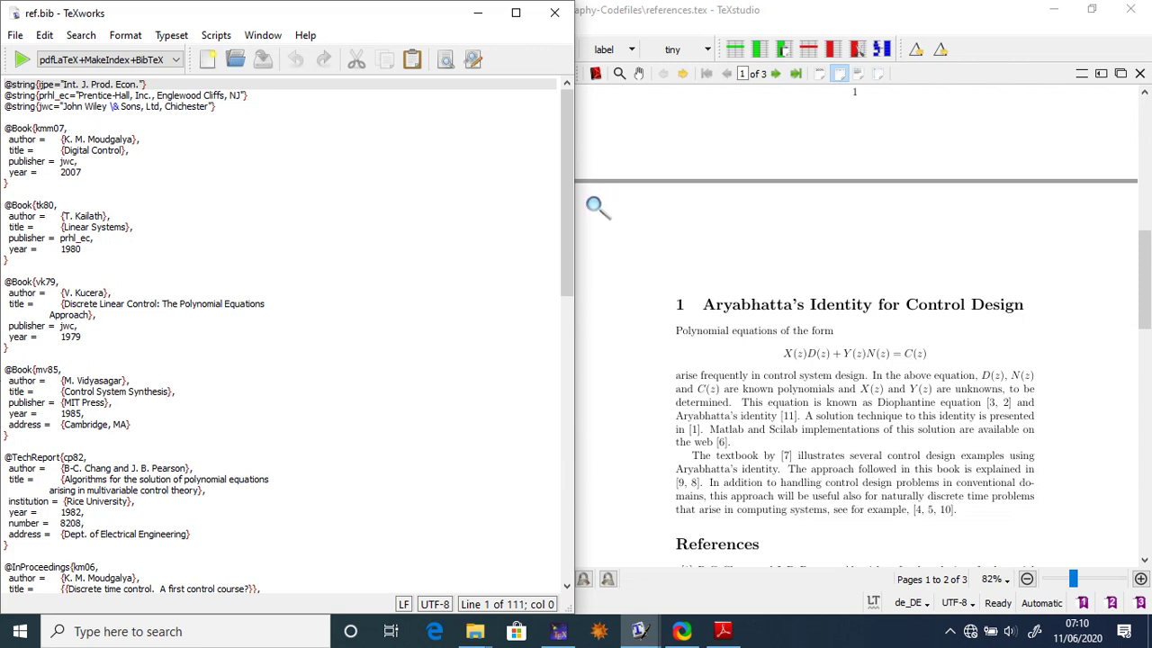
{"action": "left_click_drag", "start_coordinate": [568, 218], "coordinate": [576, 356]}
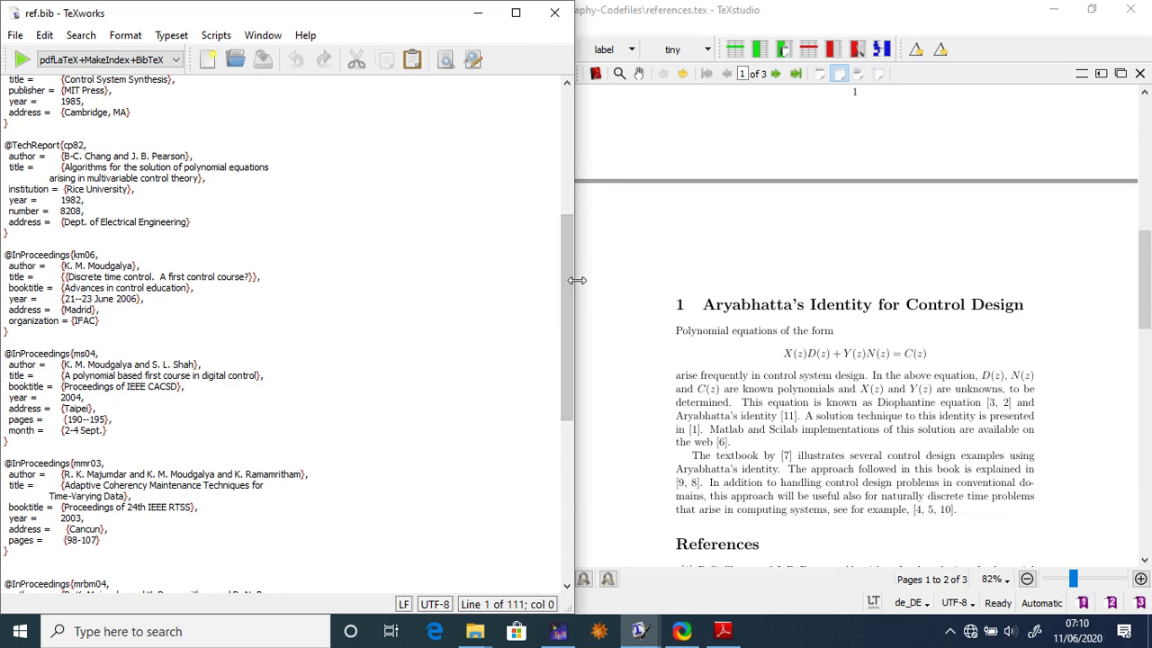
{"action": "left_click_drag", "start_coordinate": [567, 281], "coordinate": [571, 438]}
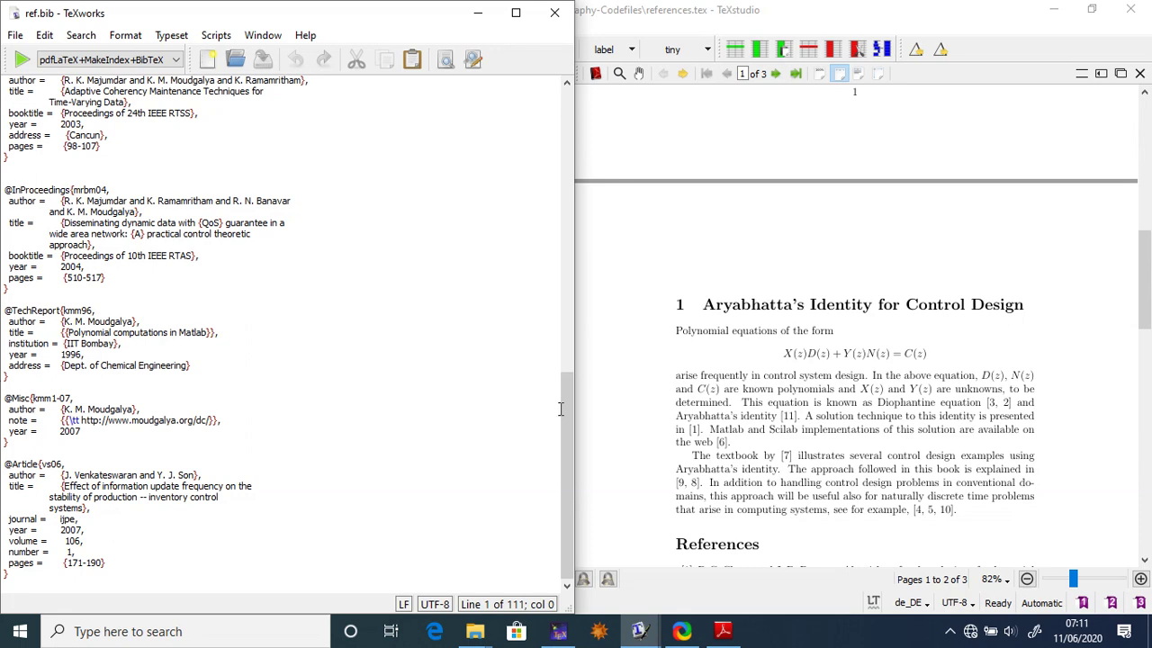
{"action": "left_click_drag", "start_coordinate": [561, 410], "coordinate": [566, 197]}
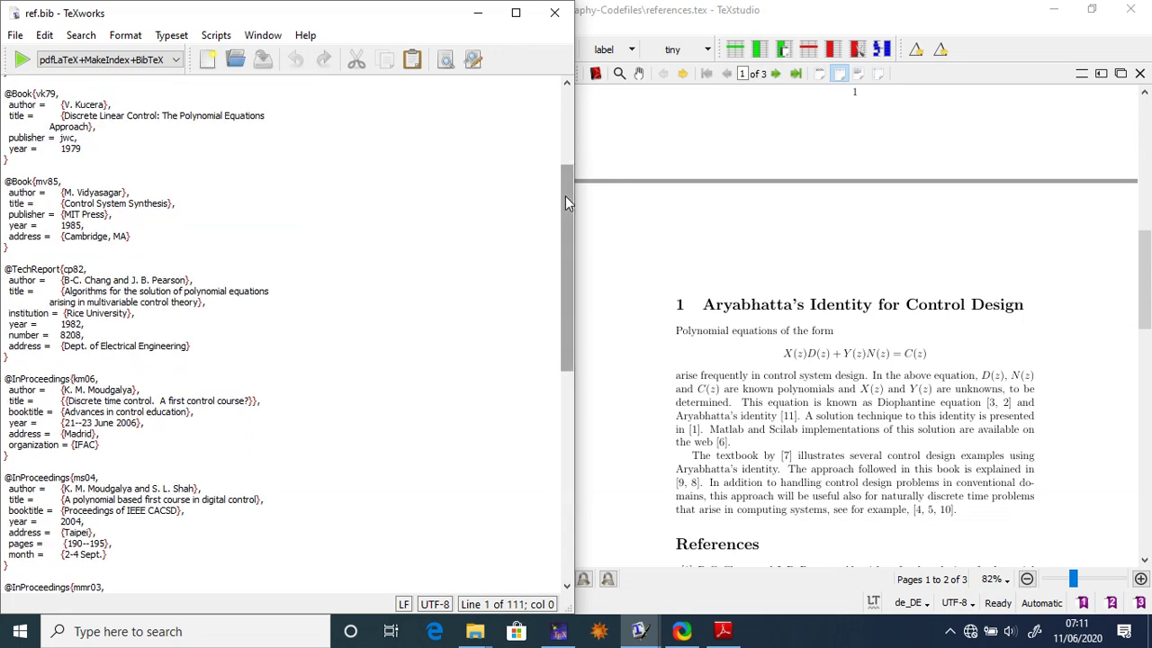
{"action": "scroll", "coordinate": [565, 201], "scroll_direction": "up", "scroll_amount": 6}
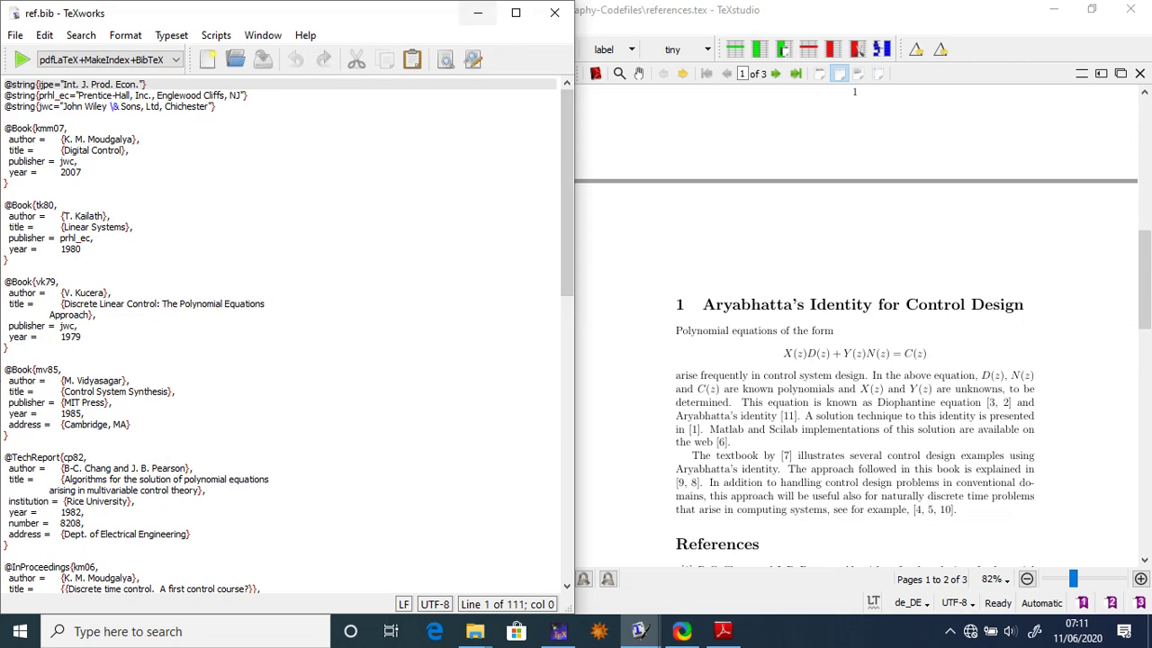
Bring up harvard.sty in TeXworks, read through its citation style definitions, and return to references.tex
{"action": "left_click", "coordinate": [639, 631]}
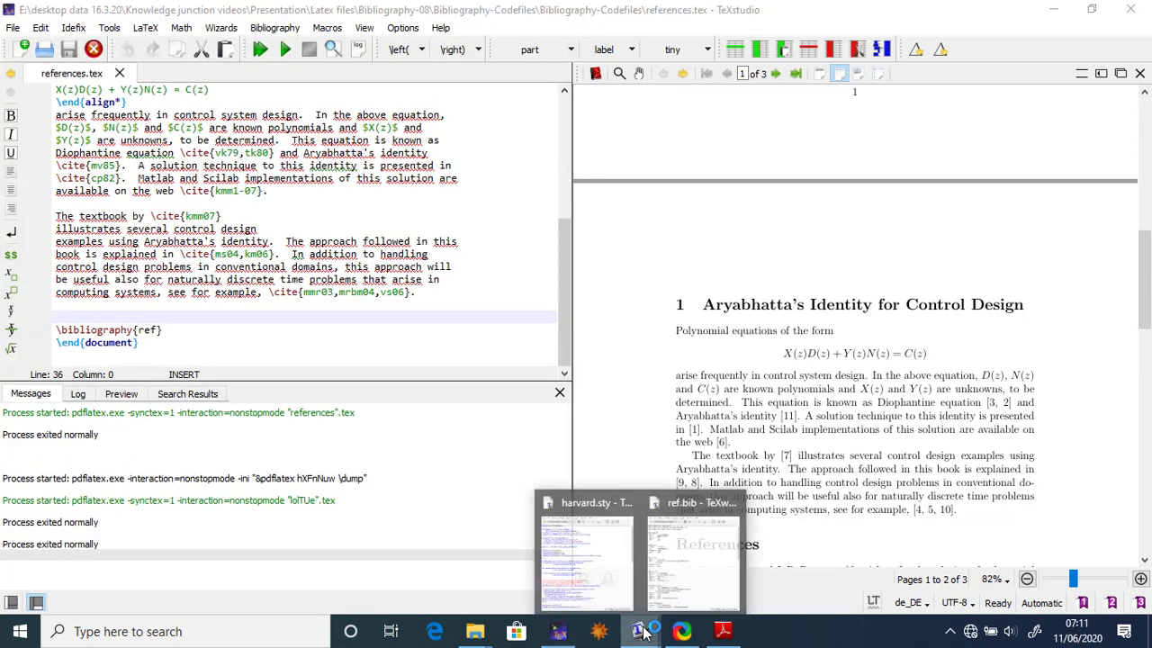
{"action": "left_click", "coordinate": [587, 554]}
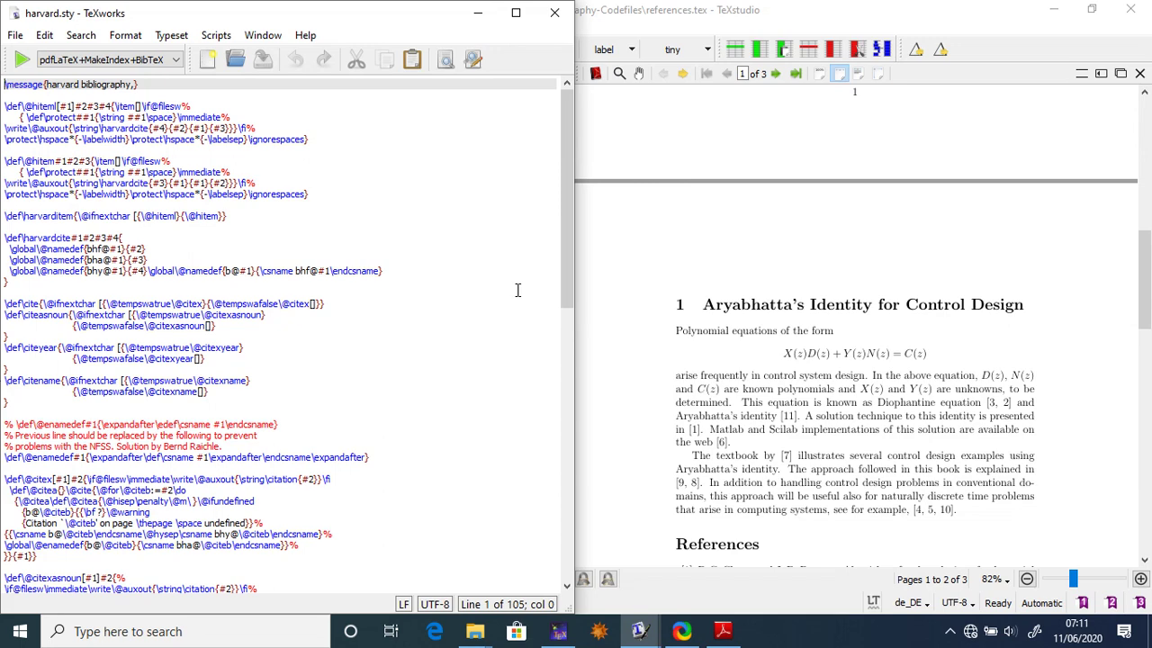
{"action": "left_click", "coordinate": [573, 341]}
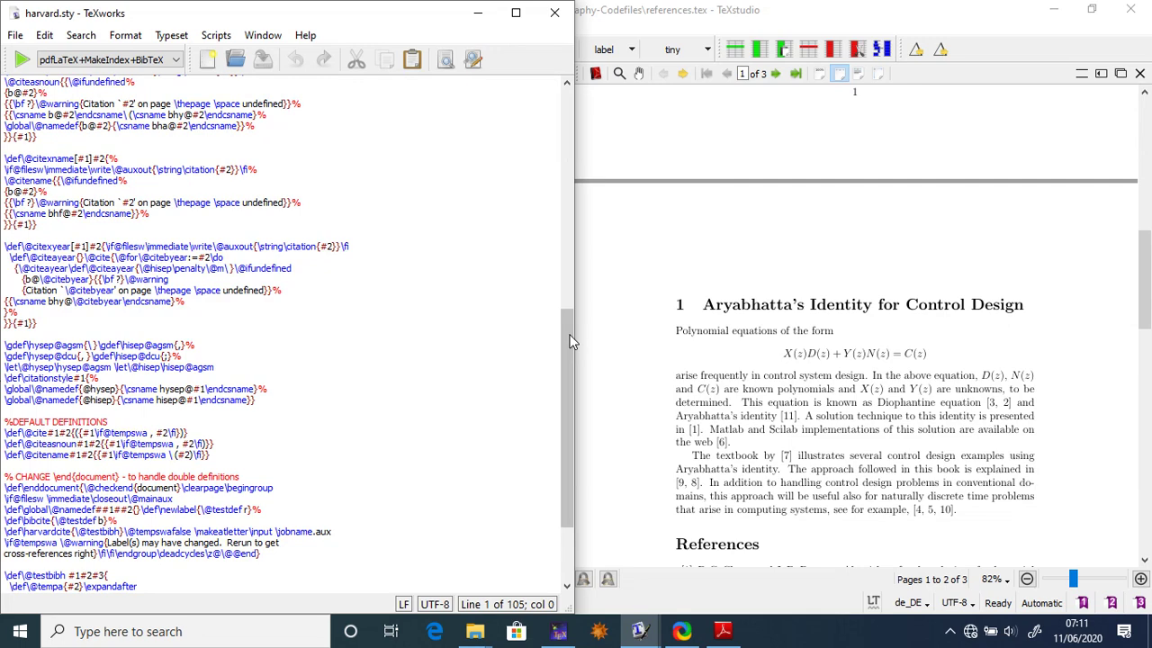
{"action": "left_click_drag", "start_coordinate": [572, 341], "coordinate": [568, 543]}
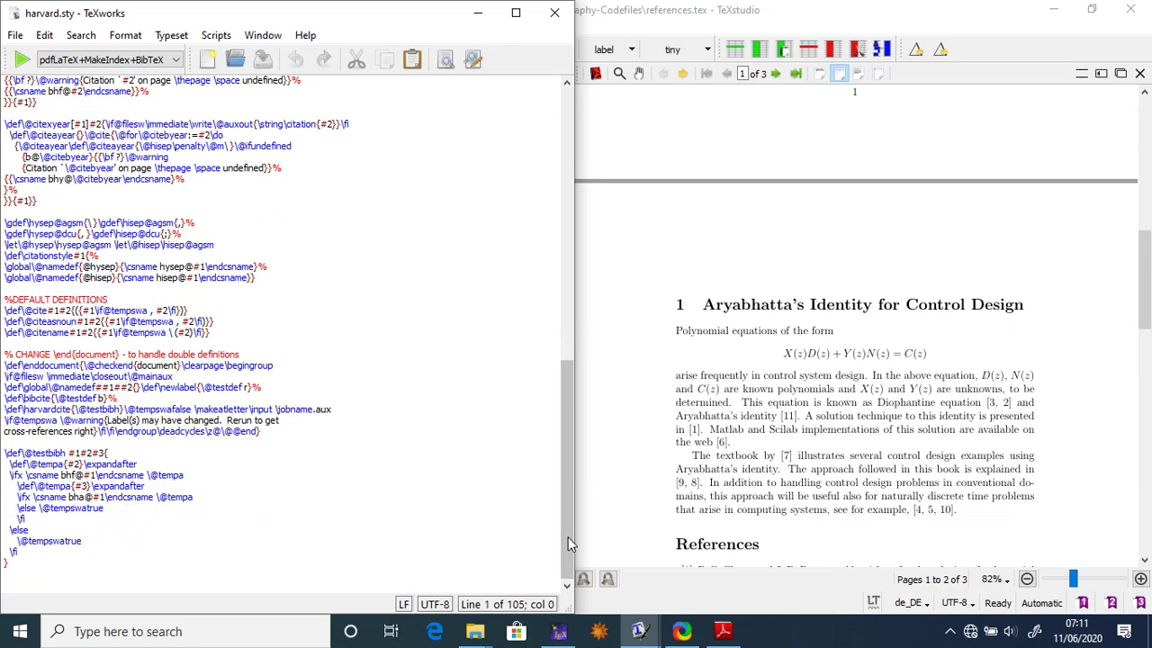
{"action": "left_click_drag", "start_coordinate": [568, 536], "coordinate": [573, 120]}
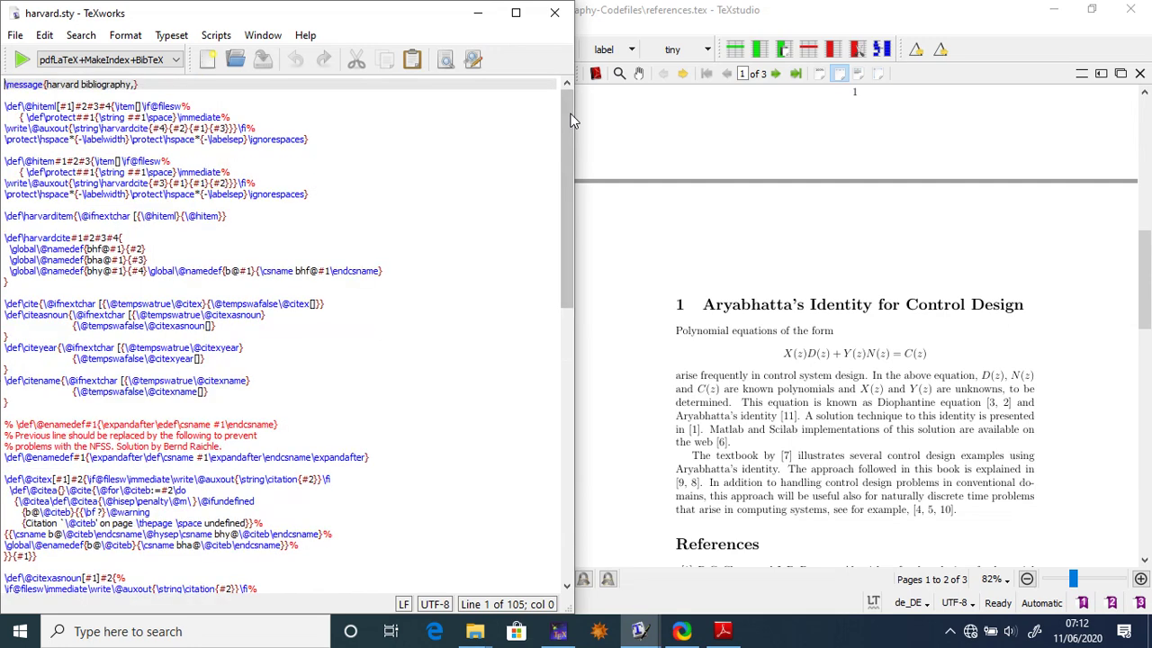
{"action": "left_click", "coordinate": [477, 12]}
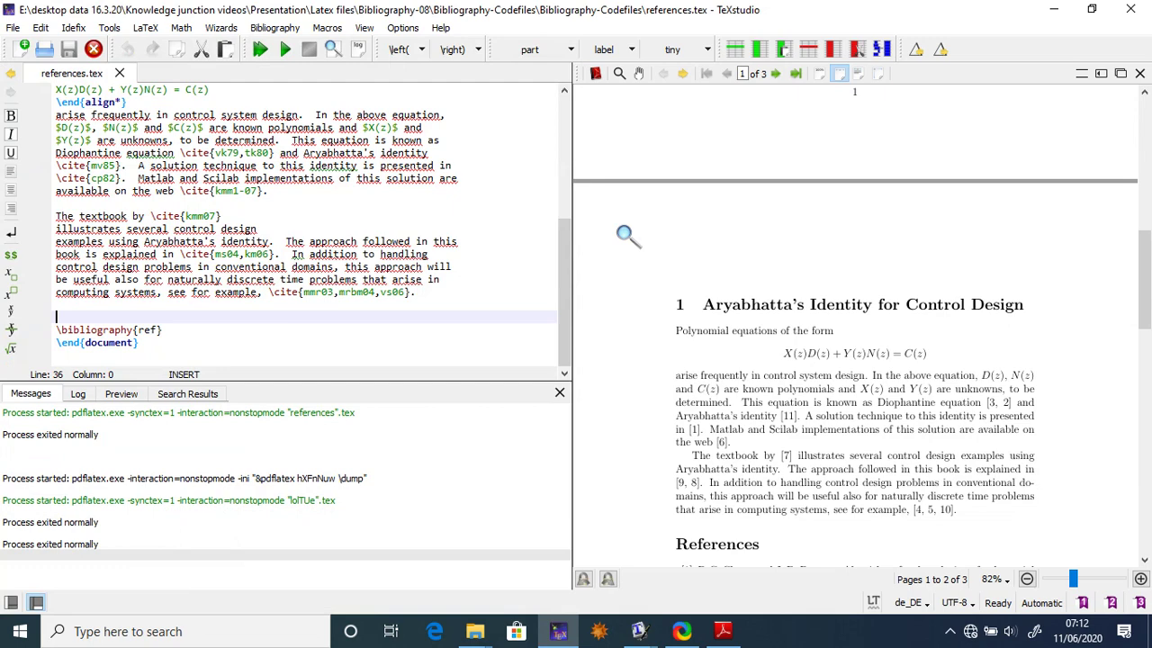
Switch to the Bibliography-Codefiles folder in File Explorer and review the files belonging to the bibliography project
{"action": "left_click", "coordinate": [476, 632]}
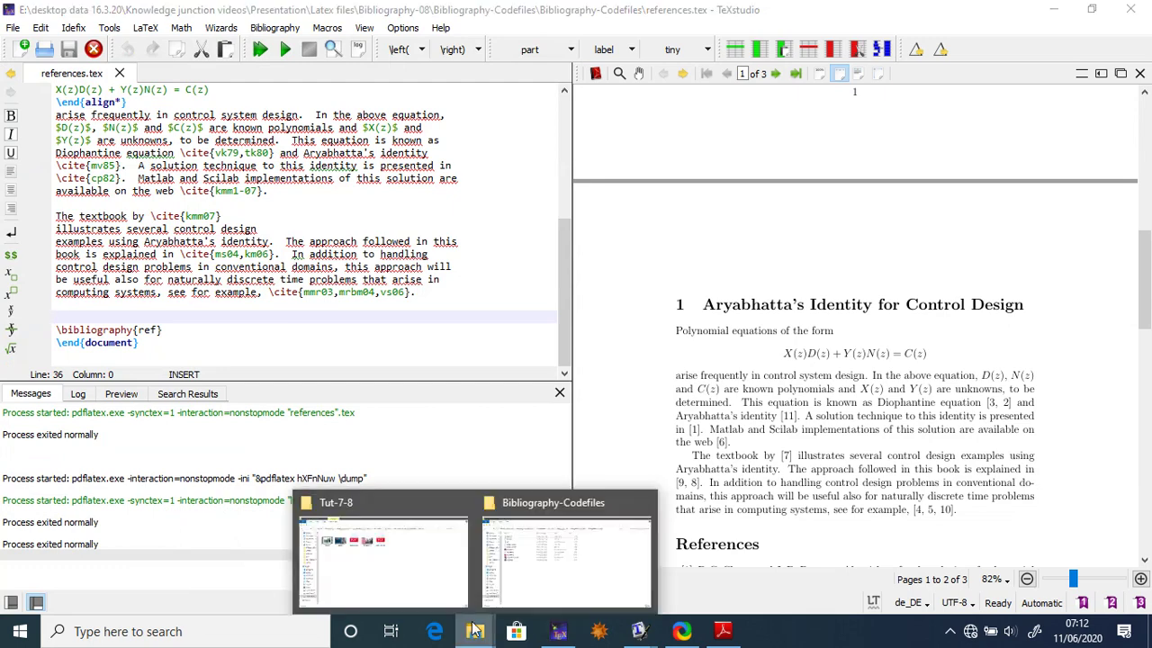
{"action": "left_click", "coordinate": [563, 549]}
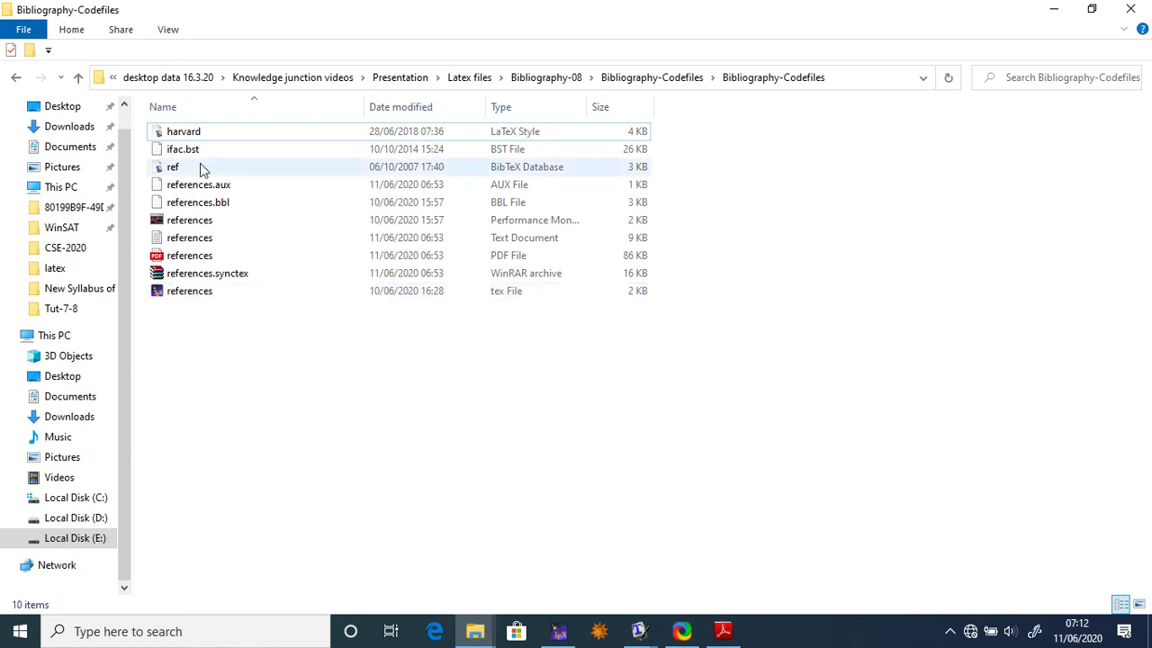
{"action": "double_click", "coordinate": [262, 297]}
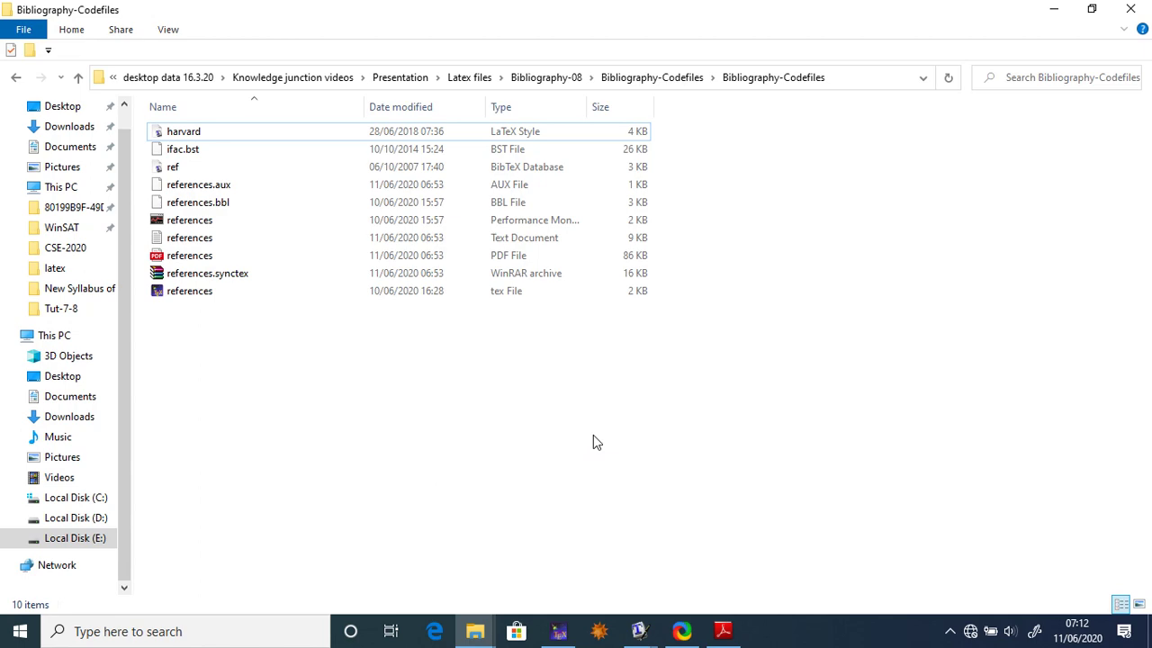
Switch to references.tex in TeXstudio and review the compiled PDF's title page, numbered citations and References list
{"action": "key", "text": "alt+Tab"}
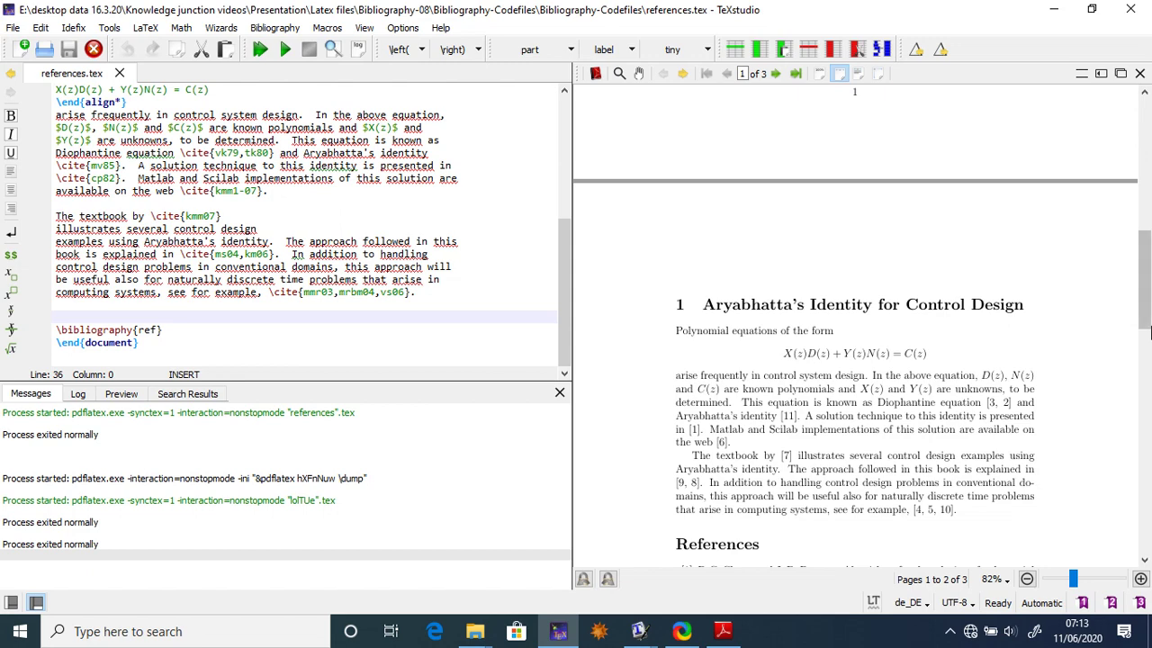
{"action": "left_click_drag", "start_coordinate": [1150, 333], "coordinate": [1146, 196]}
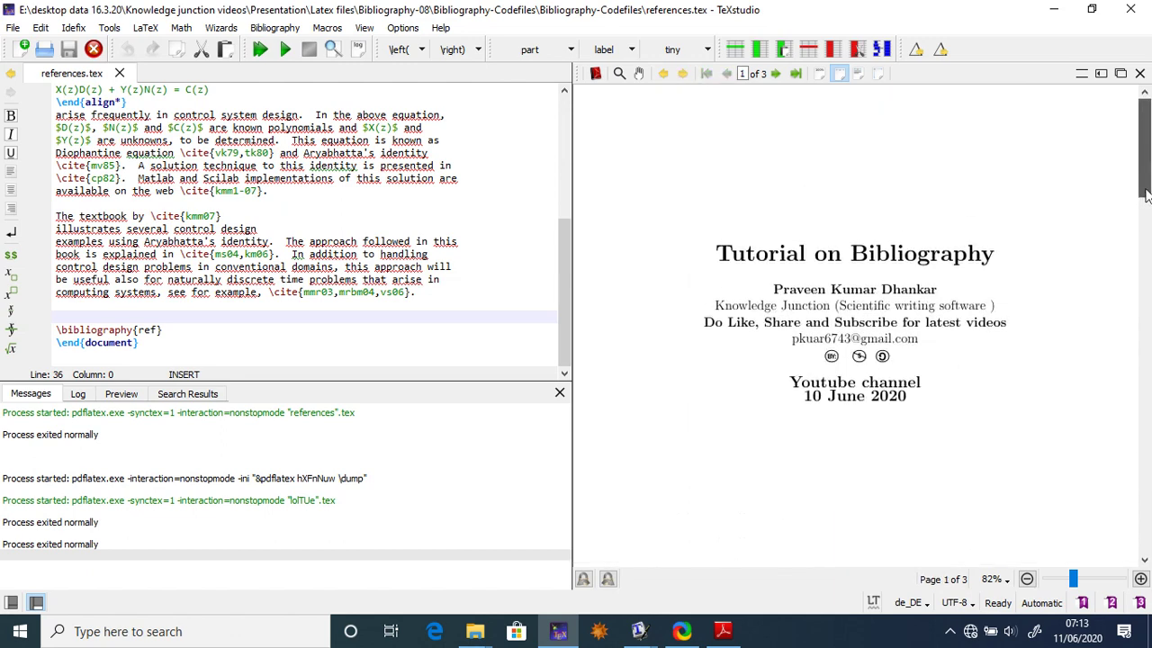
{"action": "left_click_drag", "start_coordinate": [1146, 196], "coordinate": [1149, 338]}
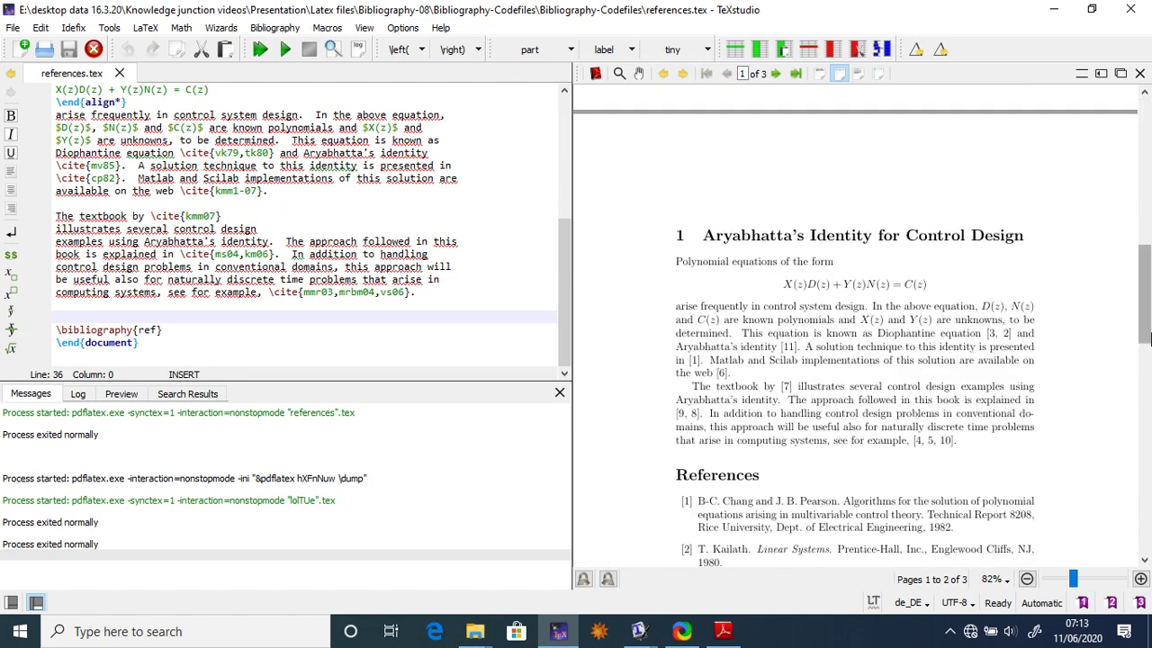
{"action": "scroll", "coordinate": [1149, 337], "scroll_direction": "down", "scroll_amount": 3}
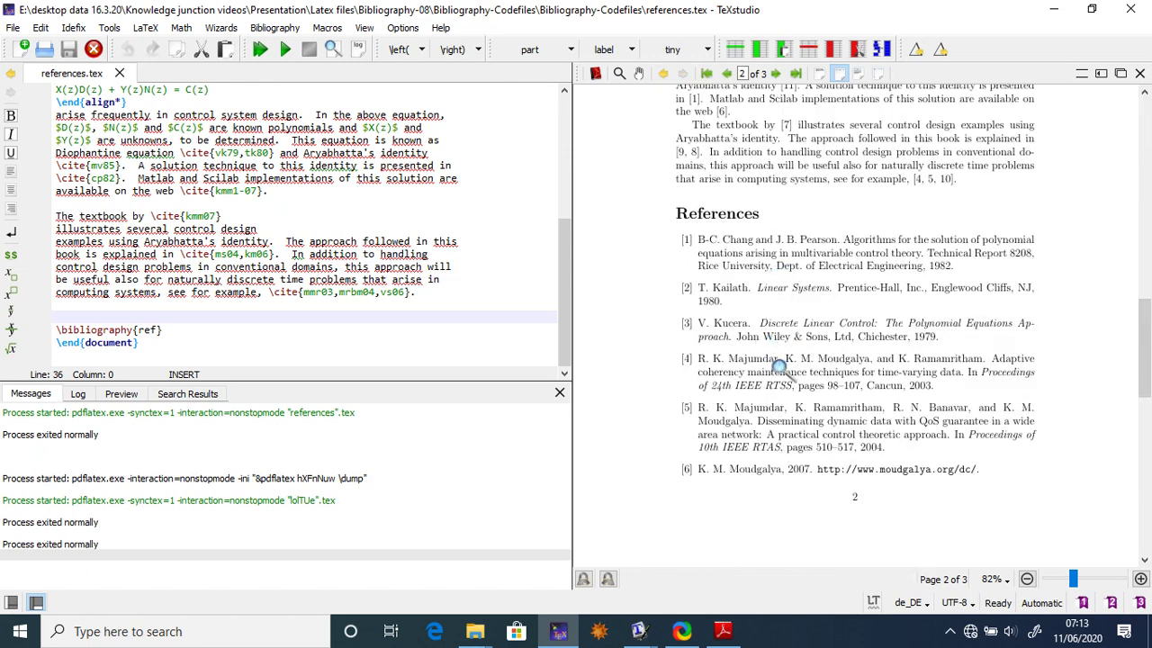
{"action": "left_click_drag", "start_coordinate": [1146, 376], "coordinate": [1149, 315]}
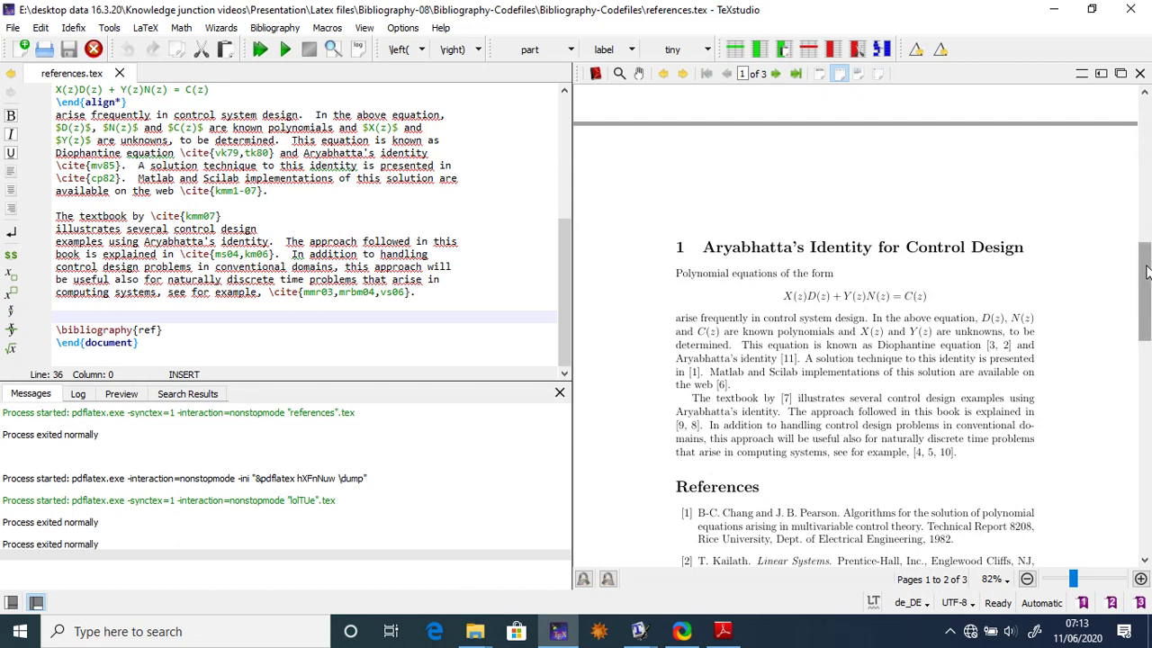
{"action": "left_click_drag", "start_coordinate": [1148, 271], "coordinate": [1149, 126]}
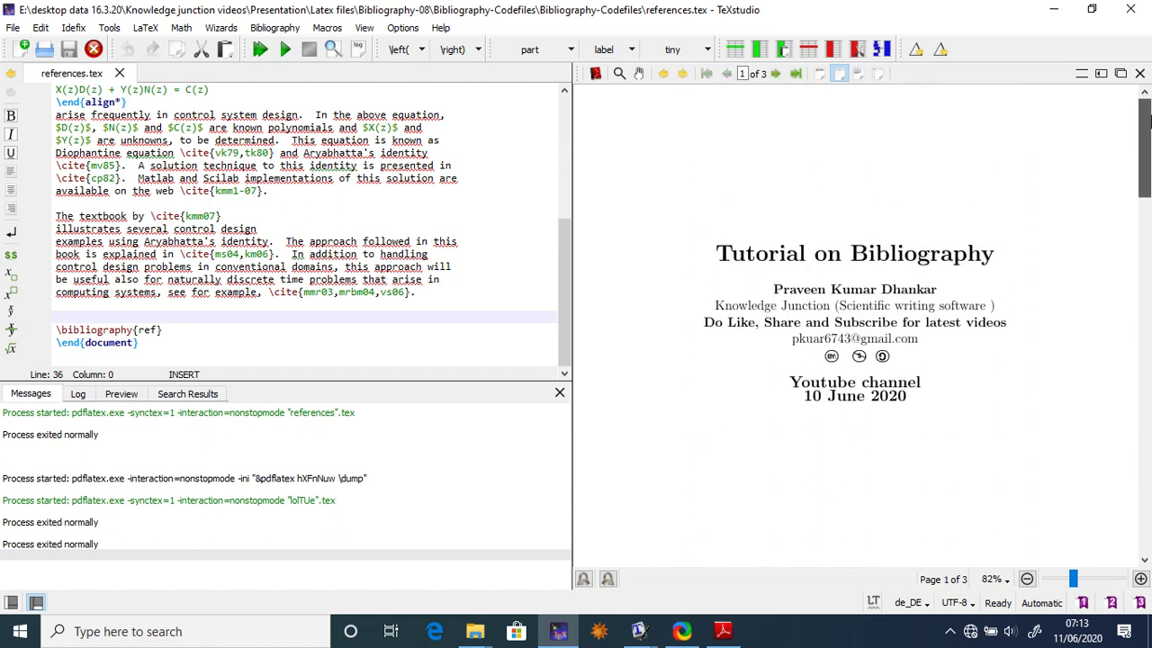
{"action": "left_click_drag", "start_coordinate": [1148, 123], "coordinate": [1148, 172]}
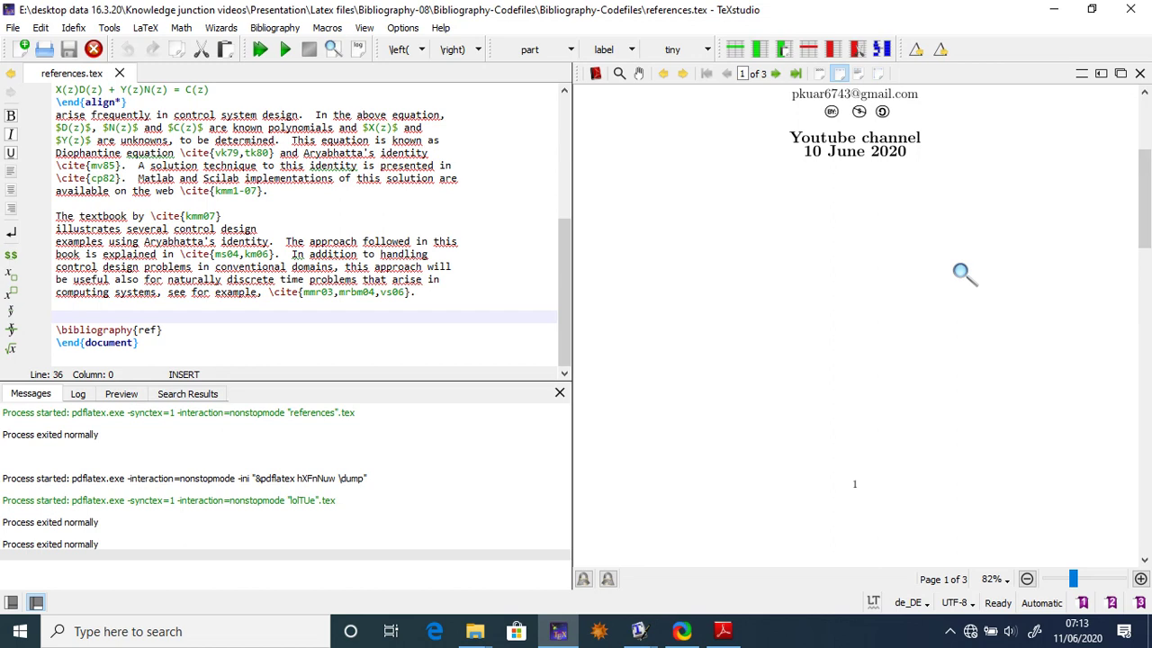
Switch to the Latex Tutorial.pdf presentation in Adobe Reader and bring up its viewing options
{"action": "key", "text": "alt+Tab"}
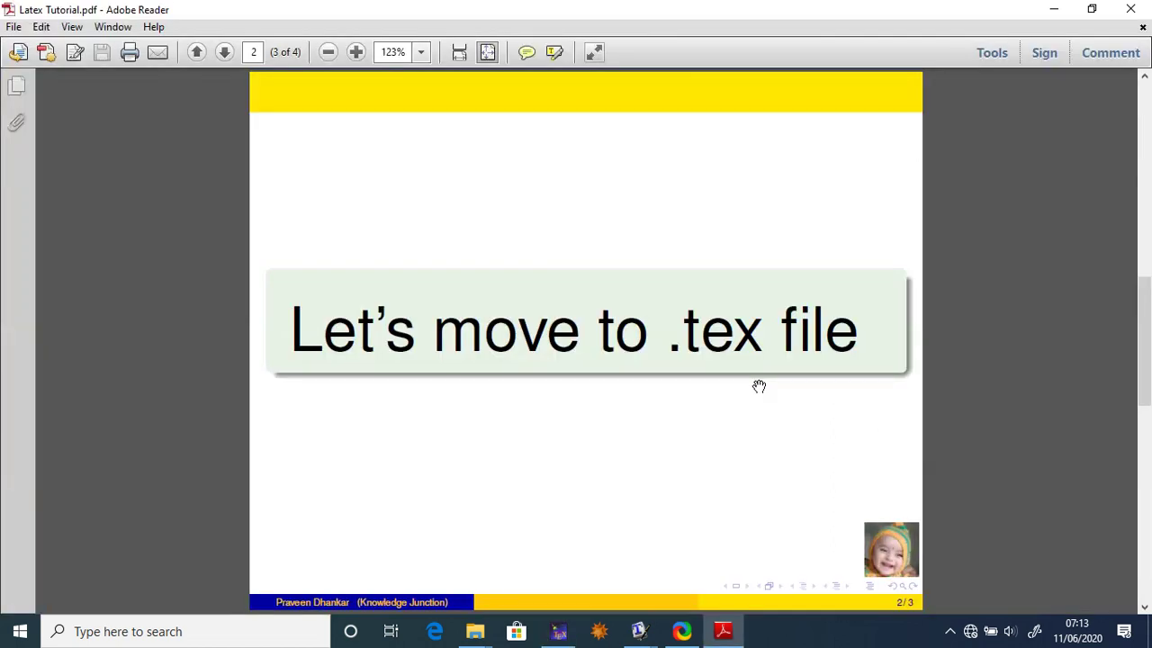
{"action": "left_click", "coordinate": [72, 27]}
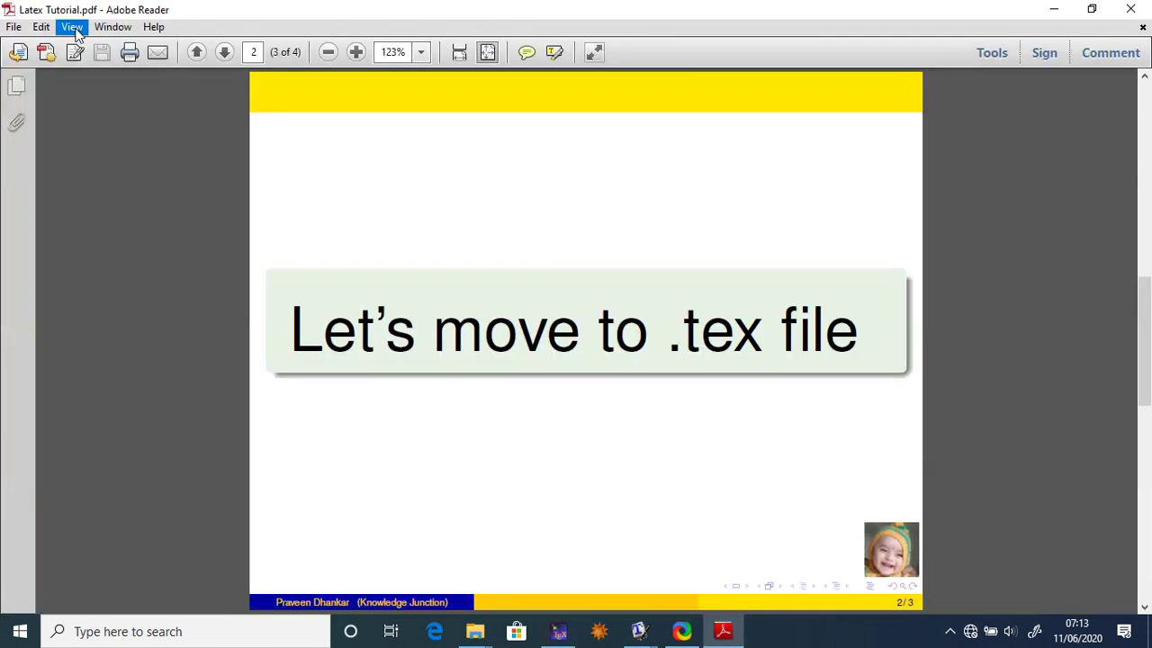